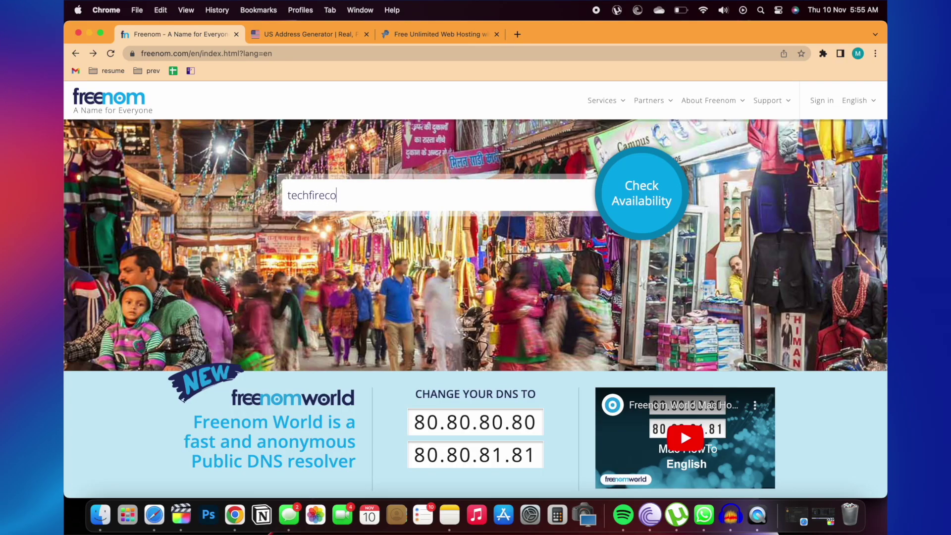
- Add techfireco.ga to the cart for 12 months free and request an email verification link
{"action": "type", "text": "ga"}
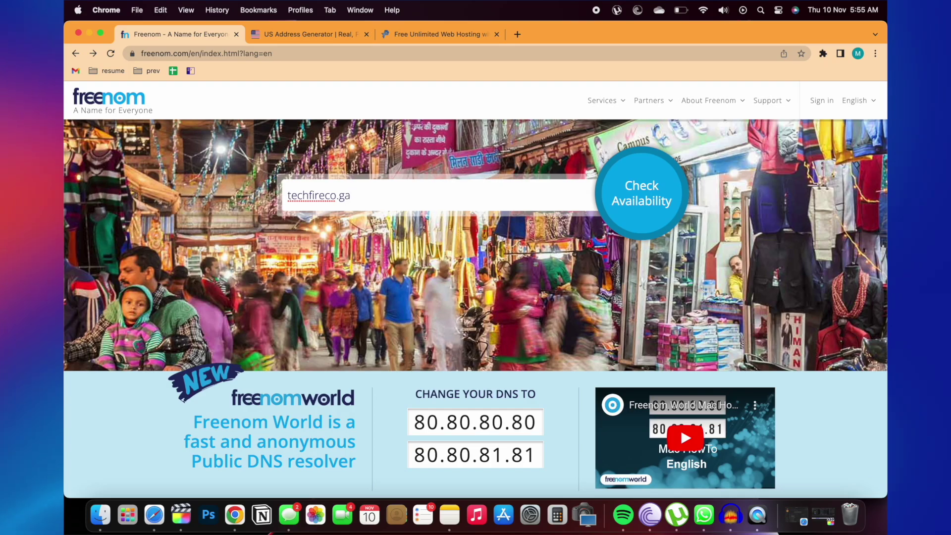
{"action": "left_click", "coordinate": [642, 196]}
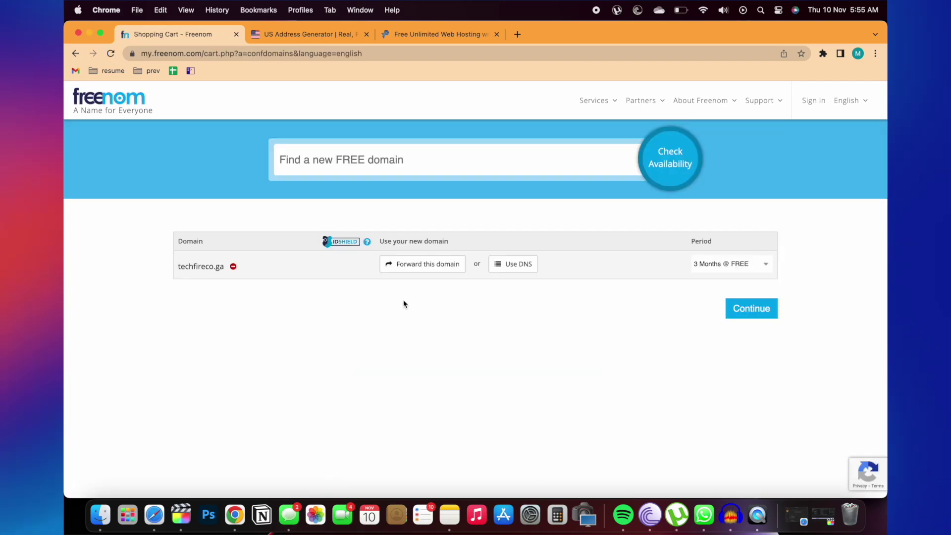
{"action": "left_click", "coordinate": [706, 267]}
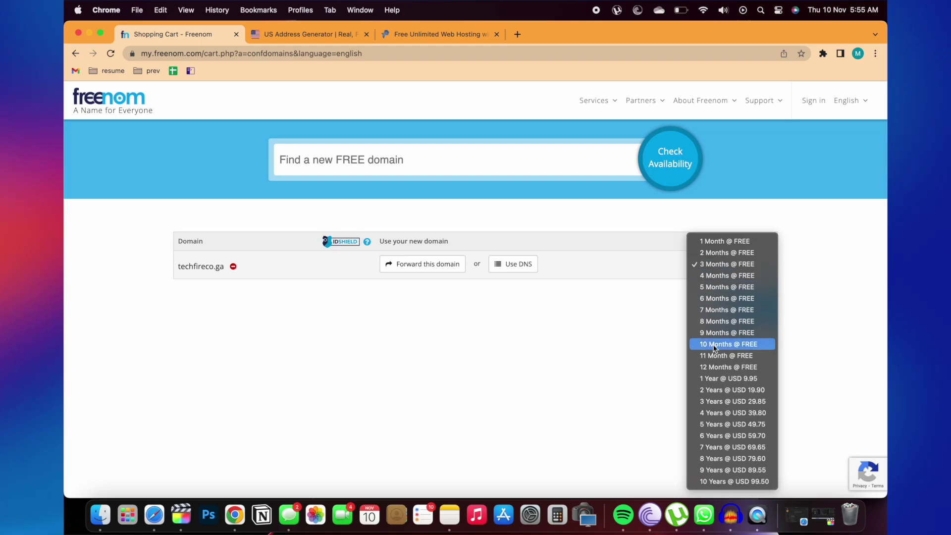
{"action": "left_click", "coordinate": [716, 367]}
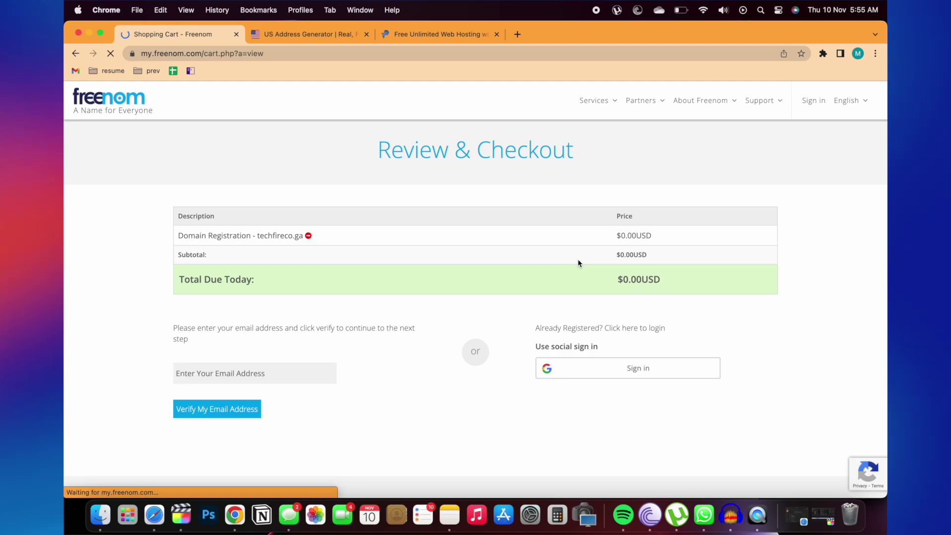
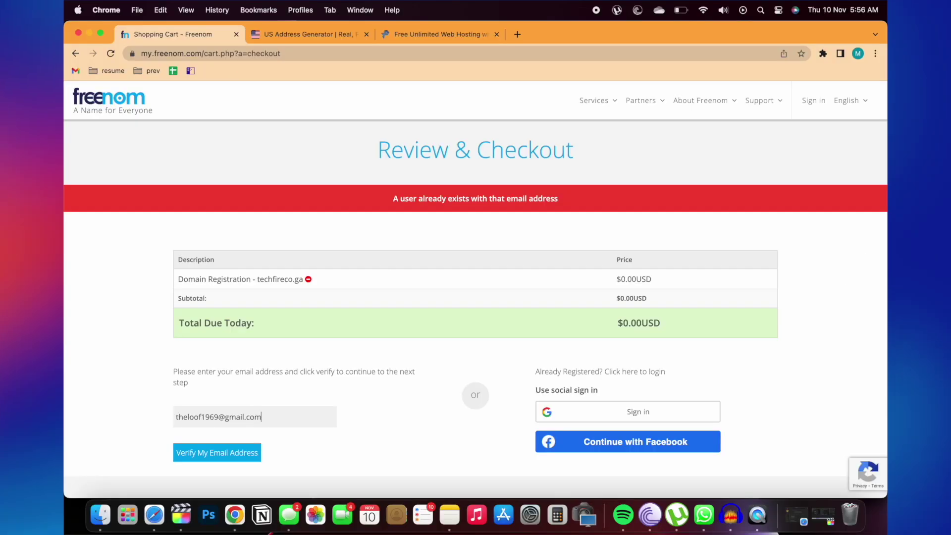
{"action": "left_click", "coordinate": [292, 414]}
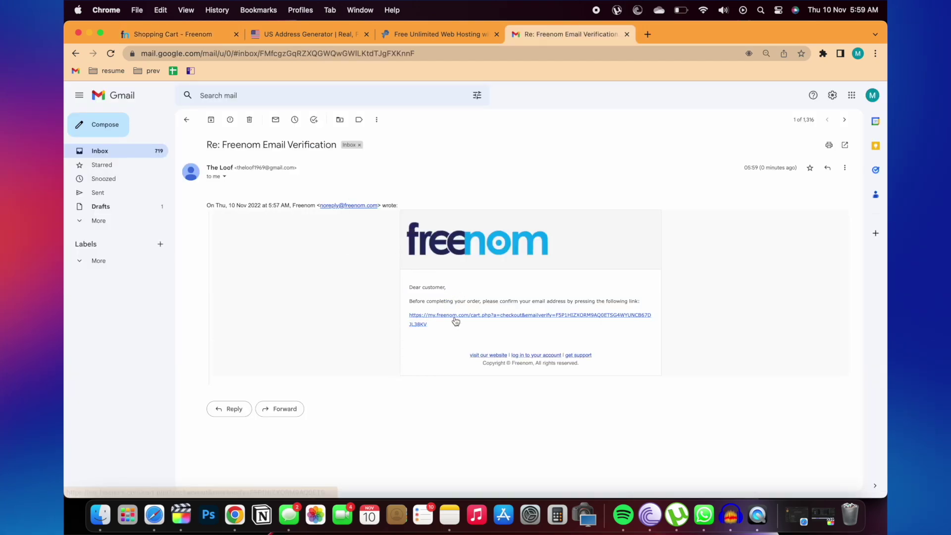
- Open the Freenom checkout form from the email verification link
{"action": "left_click", "coordinate": [456, 322]}
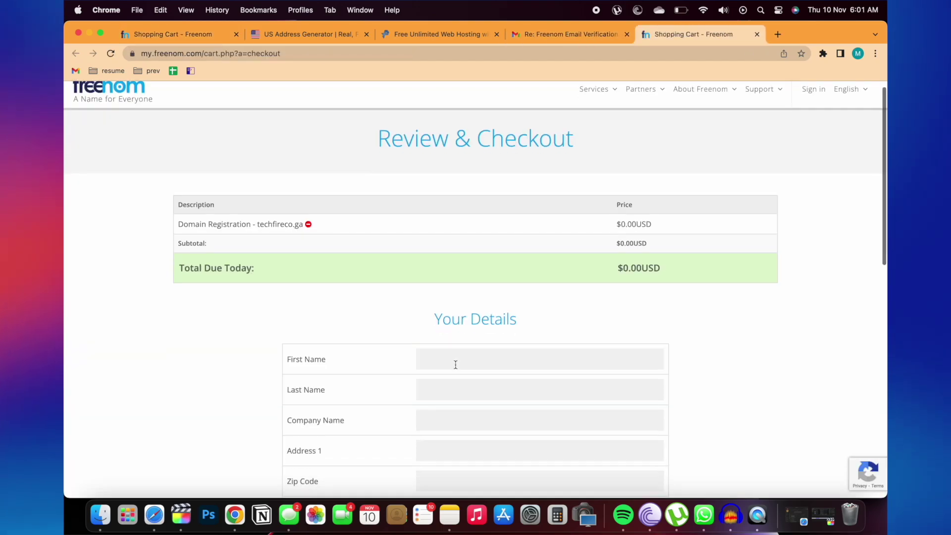
{"action": "scroll", "coordinate": [455, 364], "scroll_direction": "down", "scroll_amount": 5}
{"action": "scroll", "coordinate": [456, 364], "scroll_direction": "down", "scroll_amount": 1}
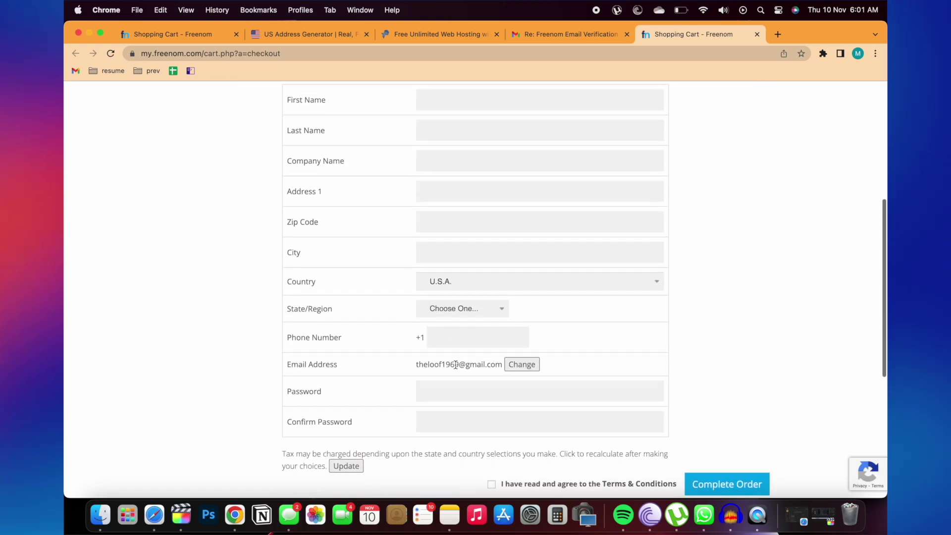
{"action": "scroll", "coordinate": [456, 365], "scroll_direction": "up", "scroll_amount": 2}
{"action": "scroll", "coordinate": [456, 365], "scroll_direction": "down", "scroll_amount": 1}
{"action": "scroll", "coordinate": [455, 365], "scroll_direction": "up", "scroll_amount": 1}
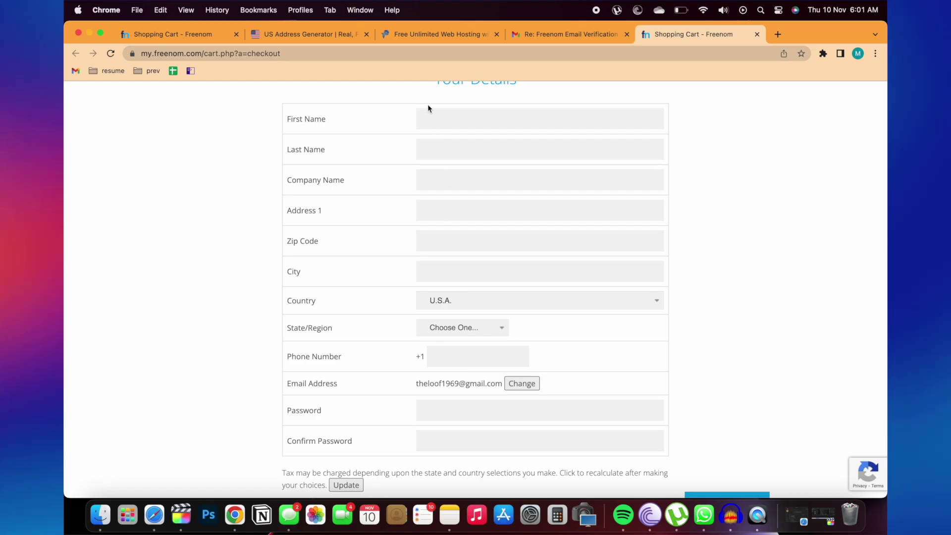
- Fill the phone field with the generated Alaska number, area code 907
{"action": "left_click", "coordinate": [314, 39]}
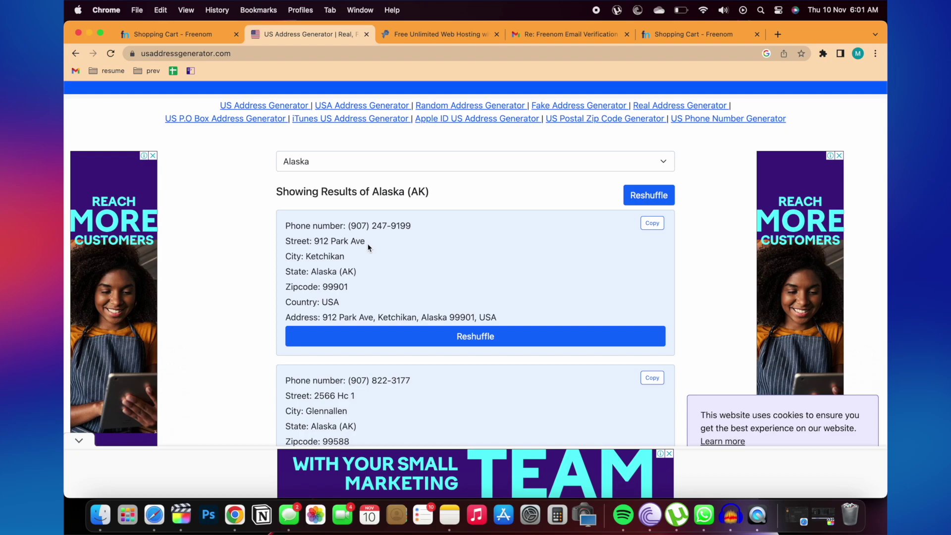
{"action": "double_click", "coordinate": [356, 226]}
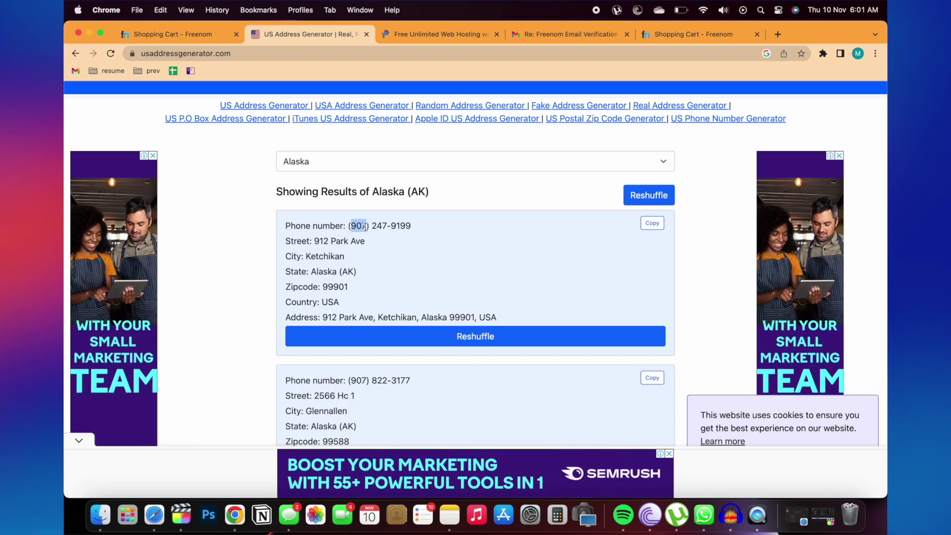
{"action": "key", "text": "super+9"}
{"action": "key", "text": "super+2"}
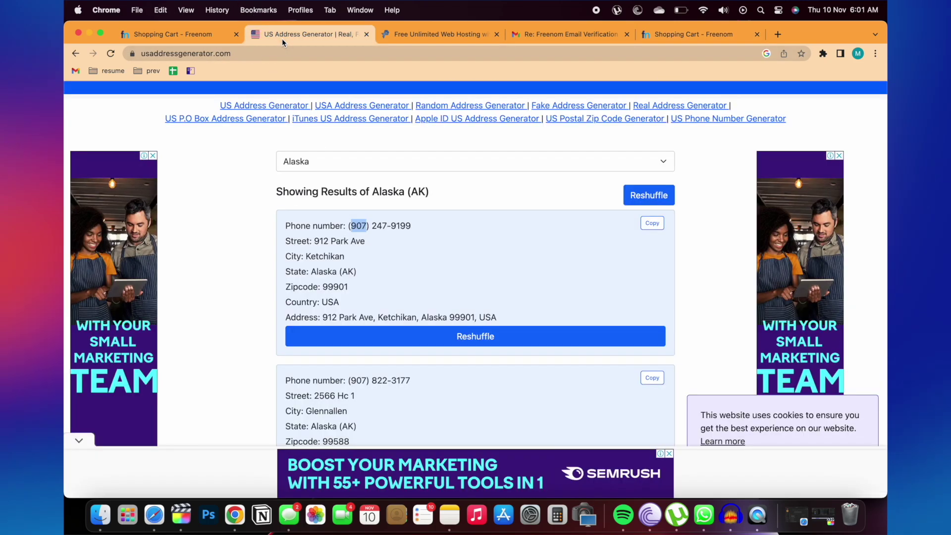
{"action": "double_click", "coordinate": [376, 342]}
{"action": "left_click", "coordinate": [684, 37]}
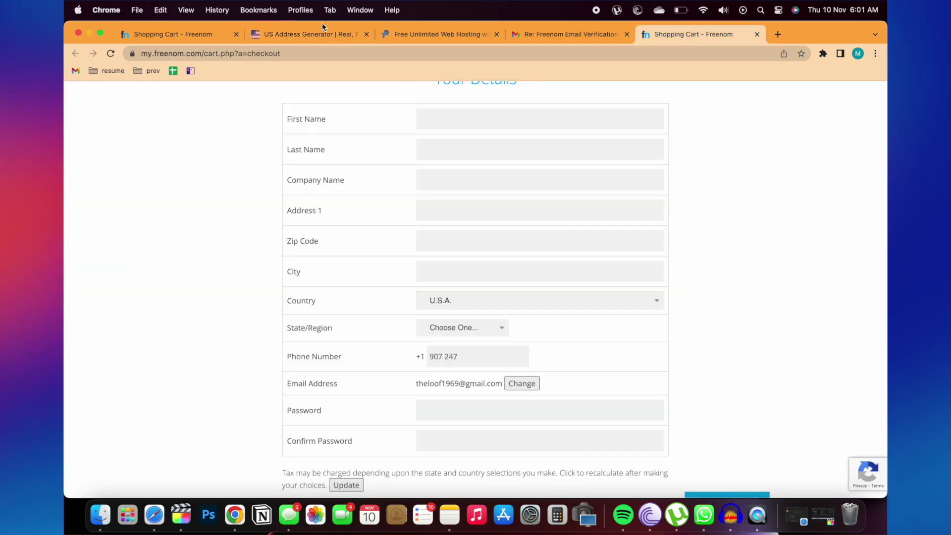
{"action": "key", "text": "super+2"}
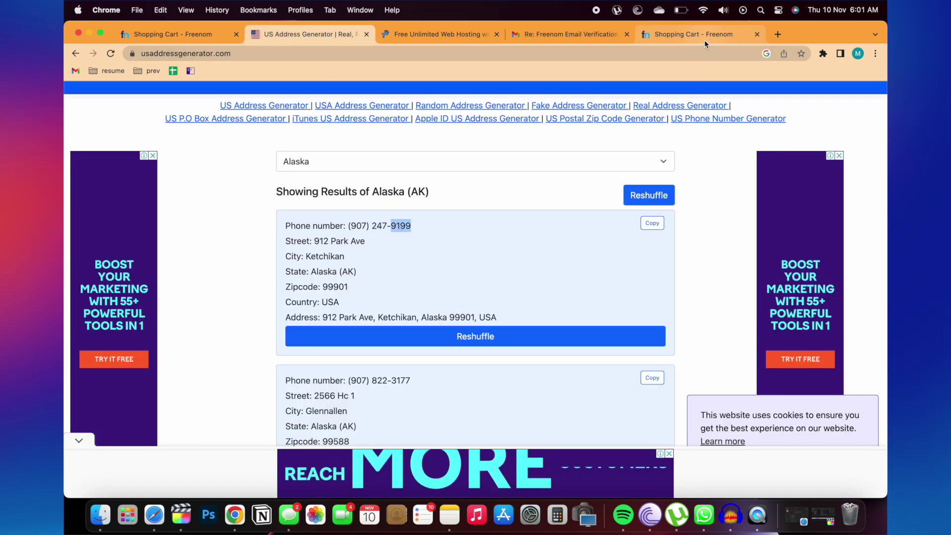
{"action": "left_click", "coordinate": [696, 34]}
{"action": "type", "text": "9199"}
- Set the state to Alaska and copy the city Ketchikan from the address generator
{"action": "left_click", "coordinate": [471, 328]}
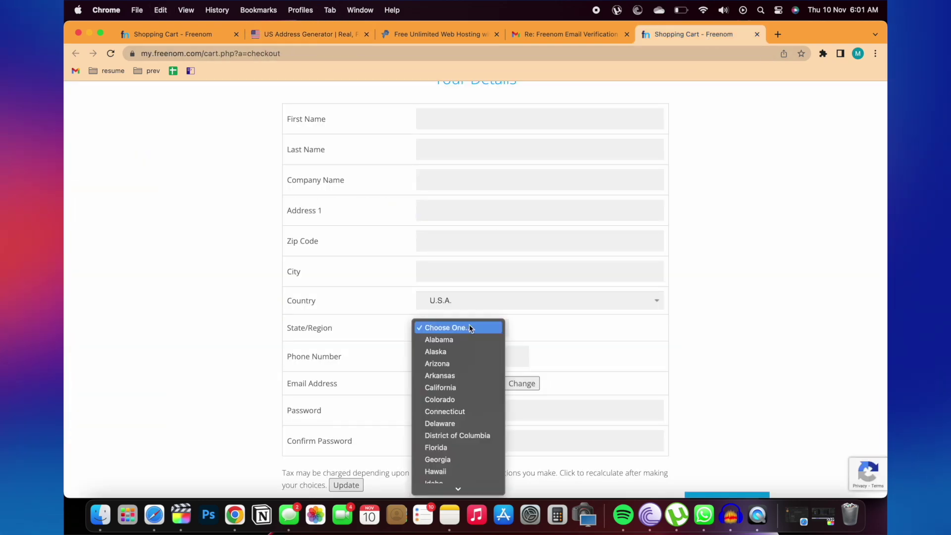
{"action": "left_click", "coordinate": [322, 37]}
{"action": "left_click", "coordinate": [719, 38]}
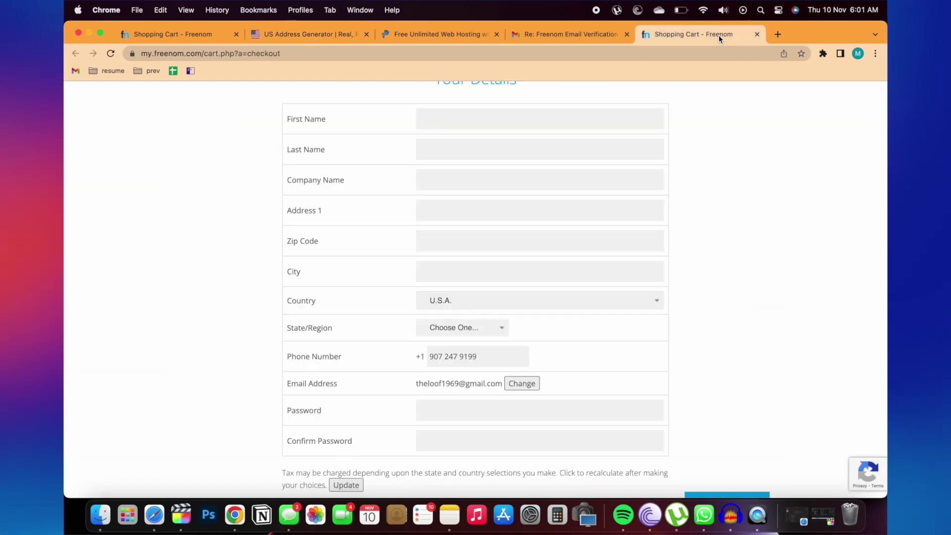
{"action": "left_click", "coordinate": [475, 326]}
{"action": "left_click", "coordinate": [462, 352]}
{"action": "left_click", "coordinate": [321, 34]}
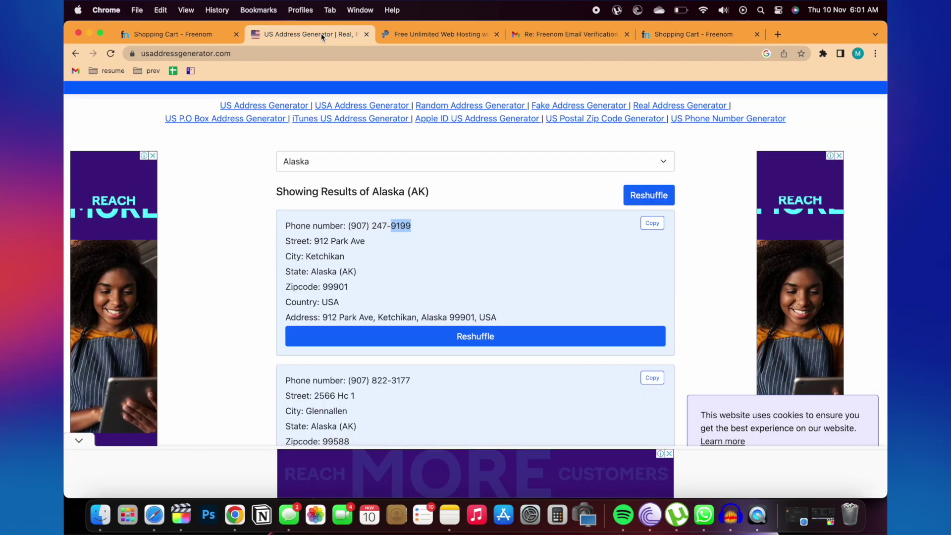
{"action": "double_click", "coordinate": [325, 256]}
{"action": "key", "text": "super+c"}
{"action": "left_click", "coordinate": [700, 32]}
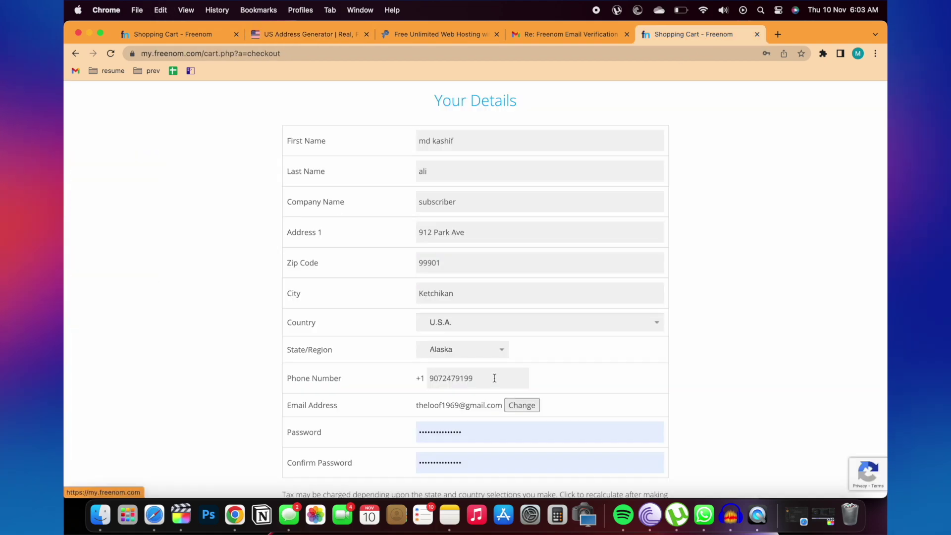
- Agree to the Terms & Conditions and finish the free order
{"action": "scroll", "coordinate": [494, 378], "scroll_direction": "down", "scroll_amount": 2}
{"action": "scroll", "coordinate": [494, 378], "scroll_direction": "up", "scroll_amount": 2}
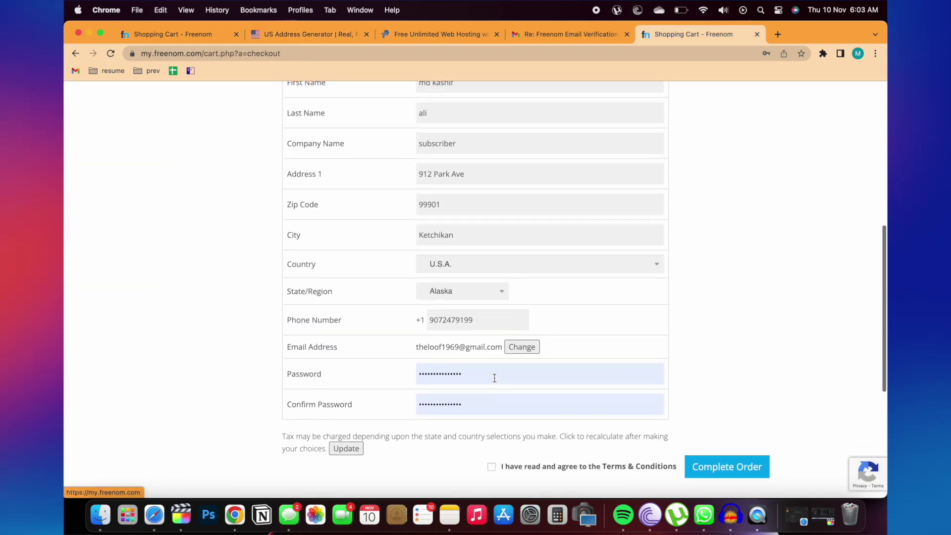
{"action": "scroll", "coordinate": [494, 378], "scroll_direction": "down", "scroll_amount": 1}
{"action": "left_click", "coordinate": [492, 480]}
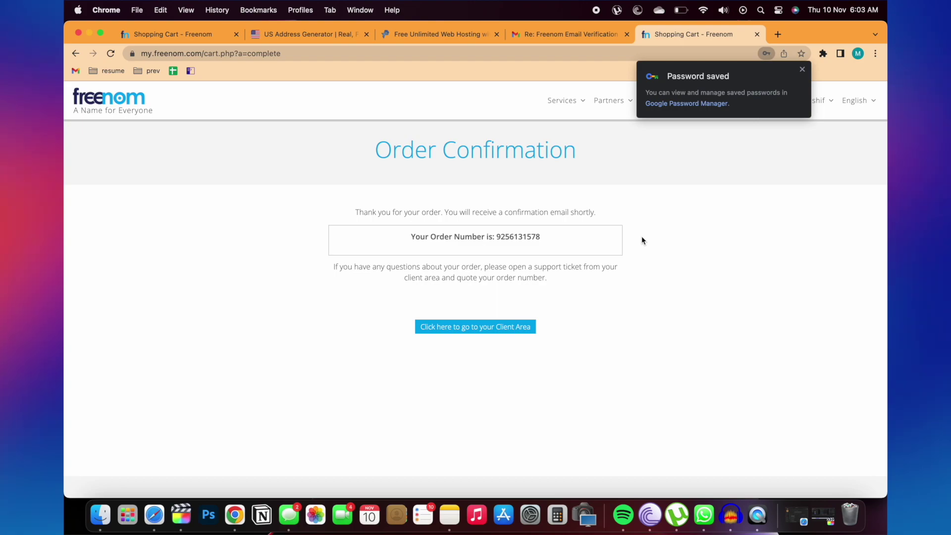
{"action": "left_click", "coordinate": [803, 70]}
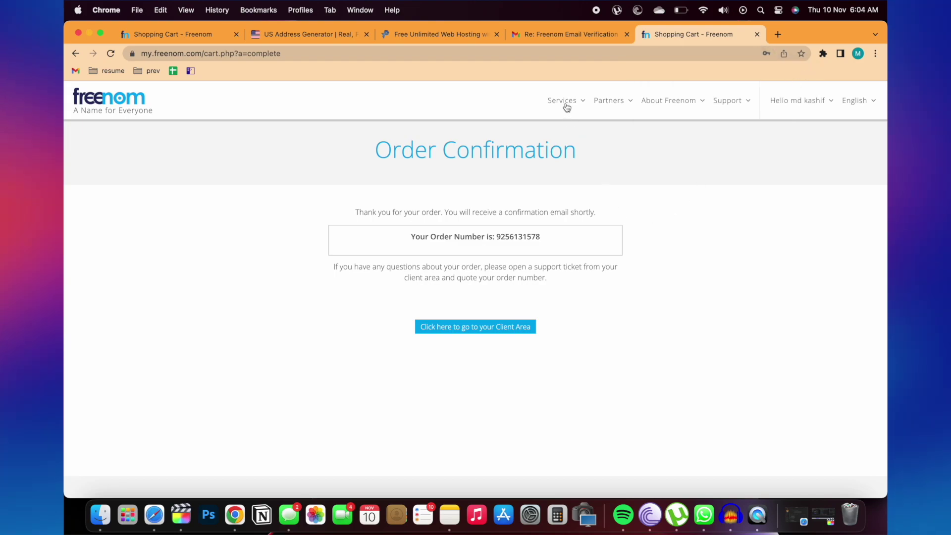
- Log in to the ProFreeHost client area, staying logged in
{"action": "mouse_move", "coordinate": [567, 108]}
{"action": "left_click", "coordinate": [568, 158]}
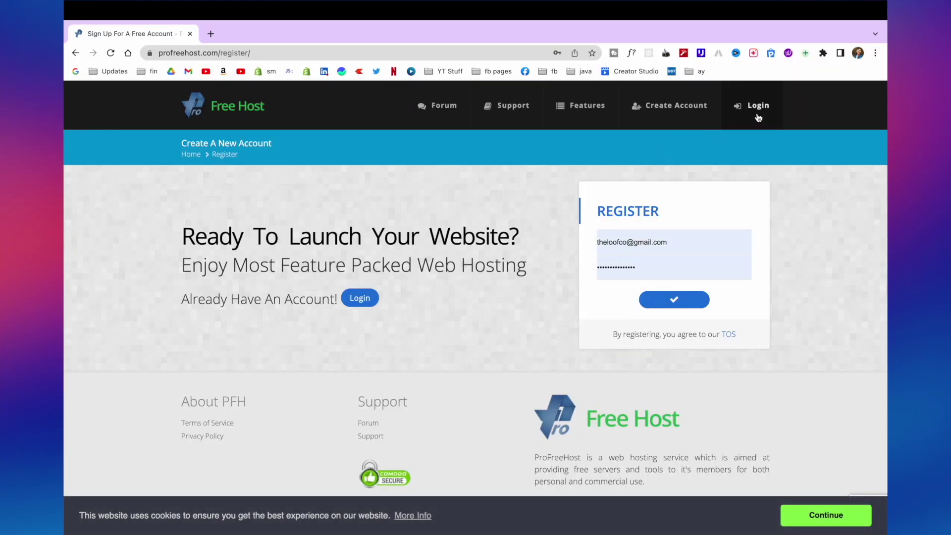
{"action": "left_click", "coordinate": [758, 118]}
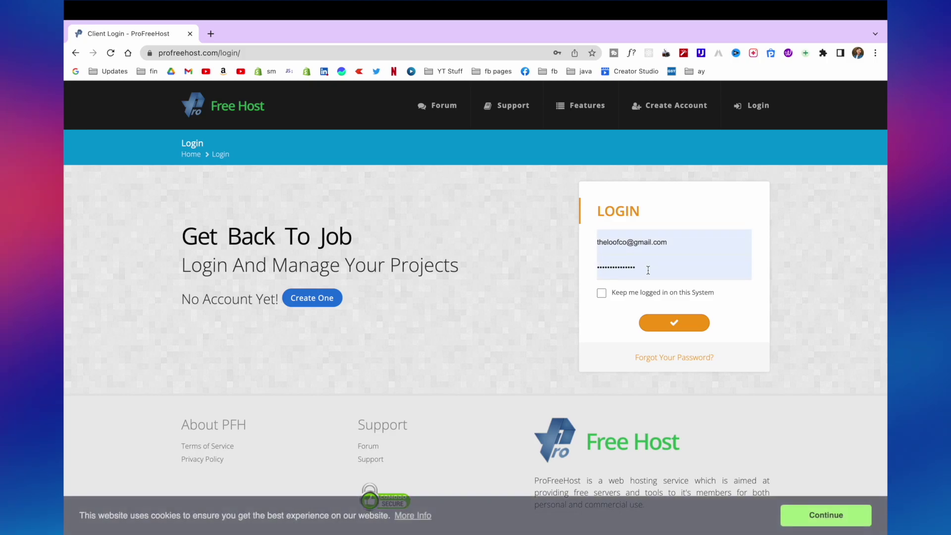
{"action": "left_click", "coordinate": [601, 293]}
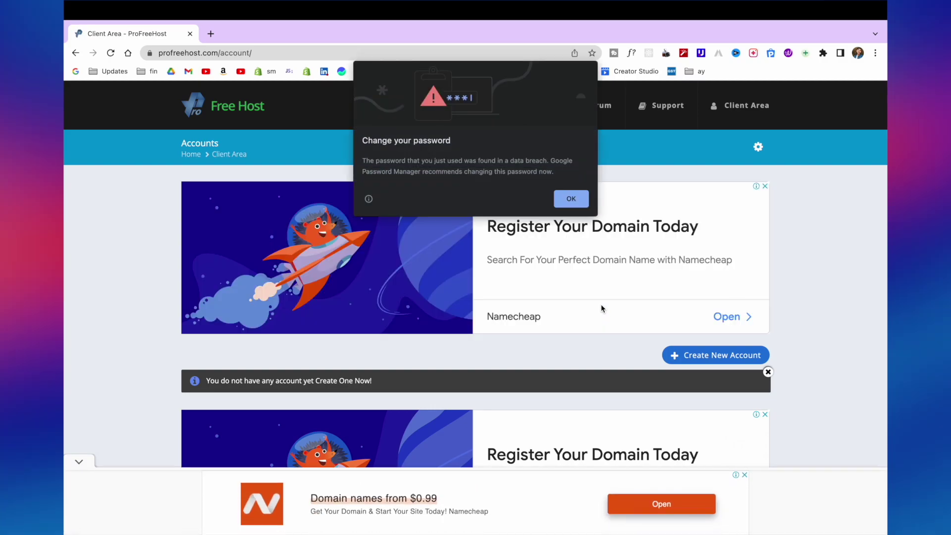
{"action": "left_click", "coordinate": [577, 205]}
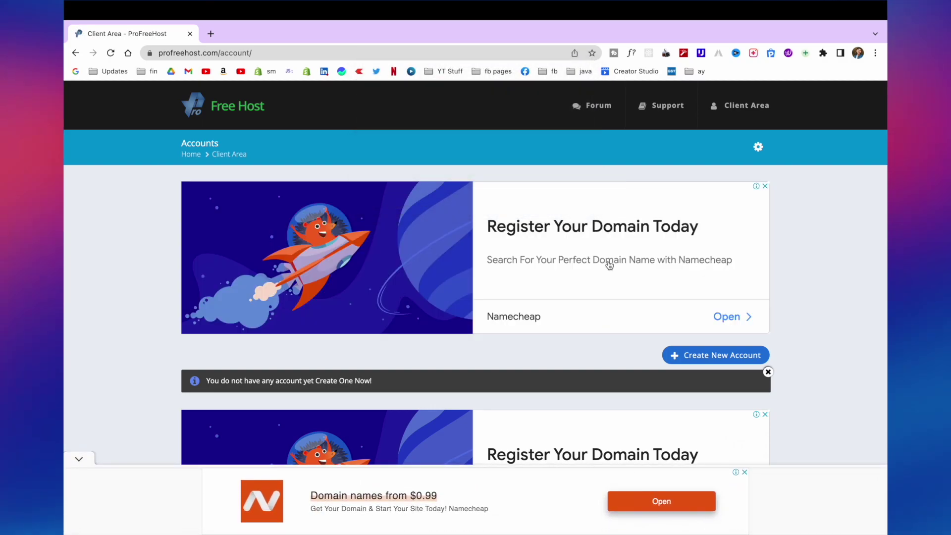
- Start a new hosting website and copy nameserver ns1.byet.org
{"action": "left_click", "coordinate": [672, 359]}
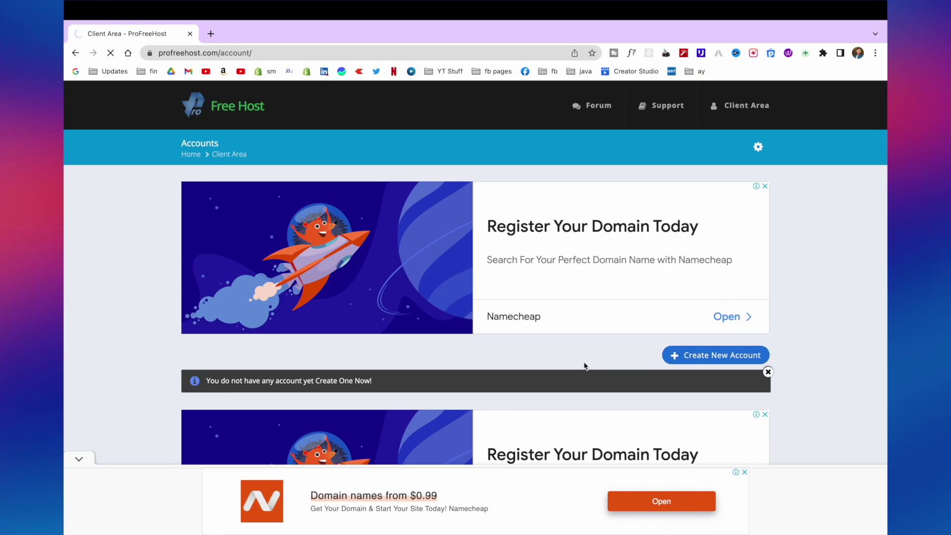
{"action": "scroll", "coordinate": [495, 350], "scroll_direction": "down", "scroll_amount": 2}
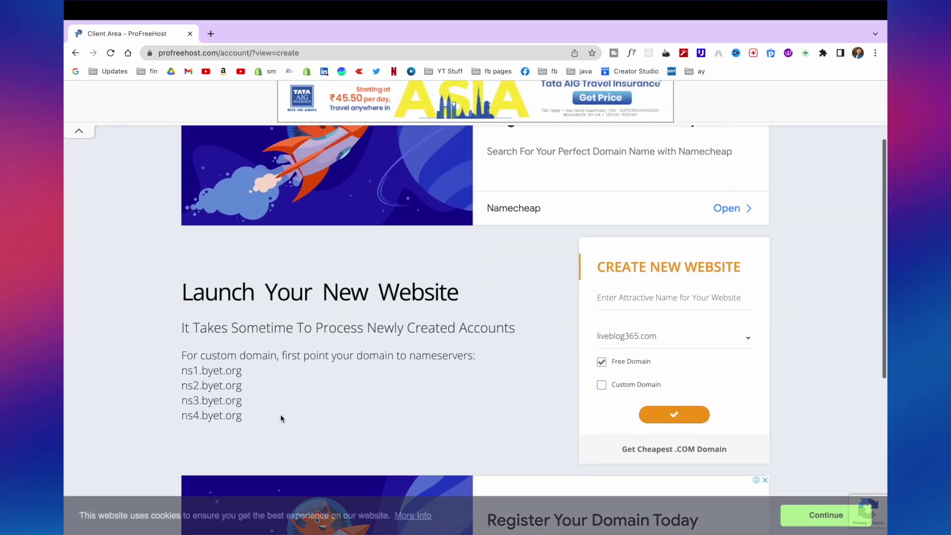
{"action": "left_click_drag", "start_coordinate": [180, 376], "coordinate": [257, 375]}
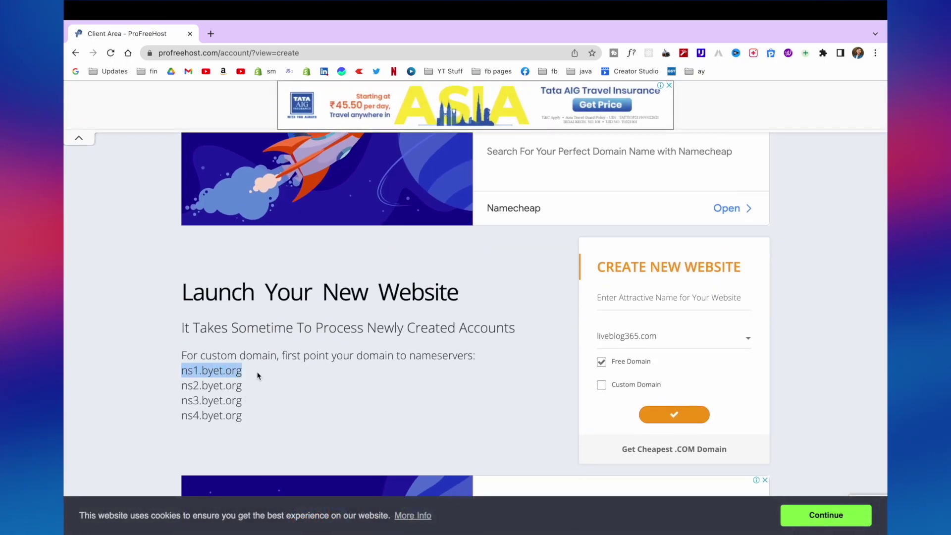
- Open techfireco.ga's nameserver settings in Freenom and choose custom nameservers
{"action": "key", "text": "ctrl+Right"}
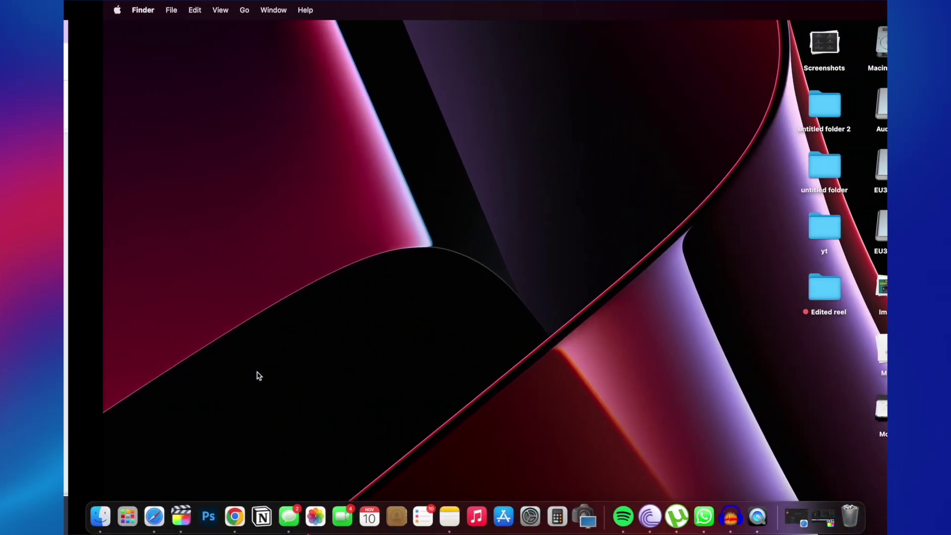
{"action": "key", "text": "ctrl+Left"}
{"action": "key", "text": "ctrl+Left"}
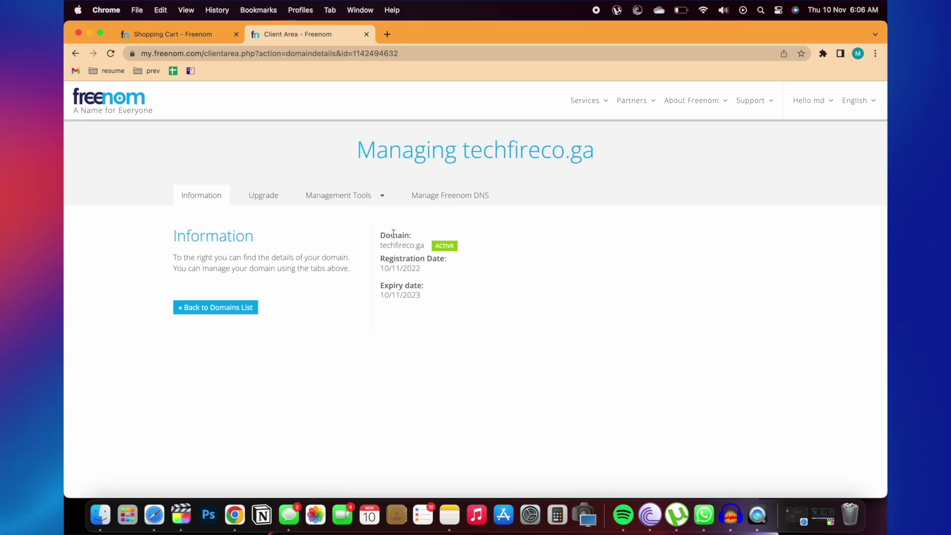
{"action": "left_click", "coordinate": [360, 201]}
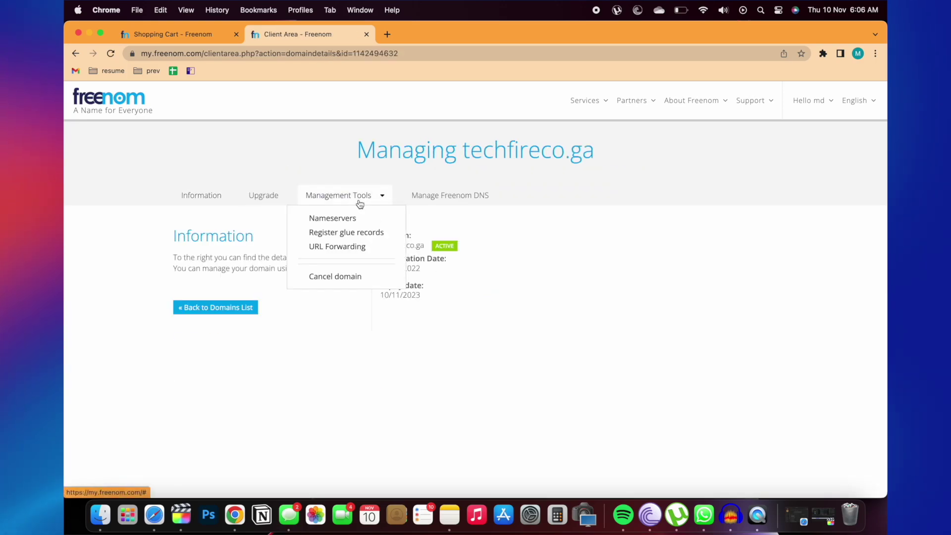
{"action": "left_click", "coordinate": [350, 218]}
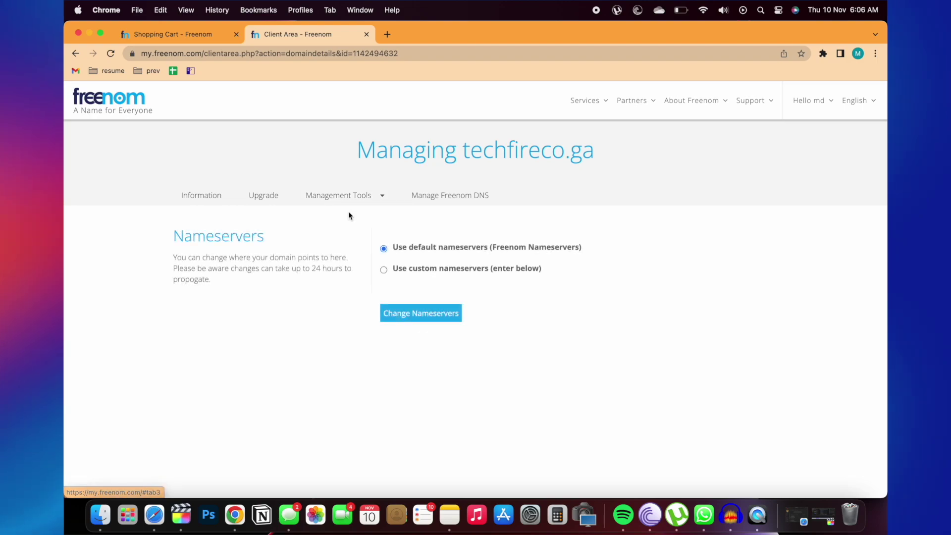
{"action": "left_click", "coordinate": [384, 270]}
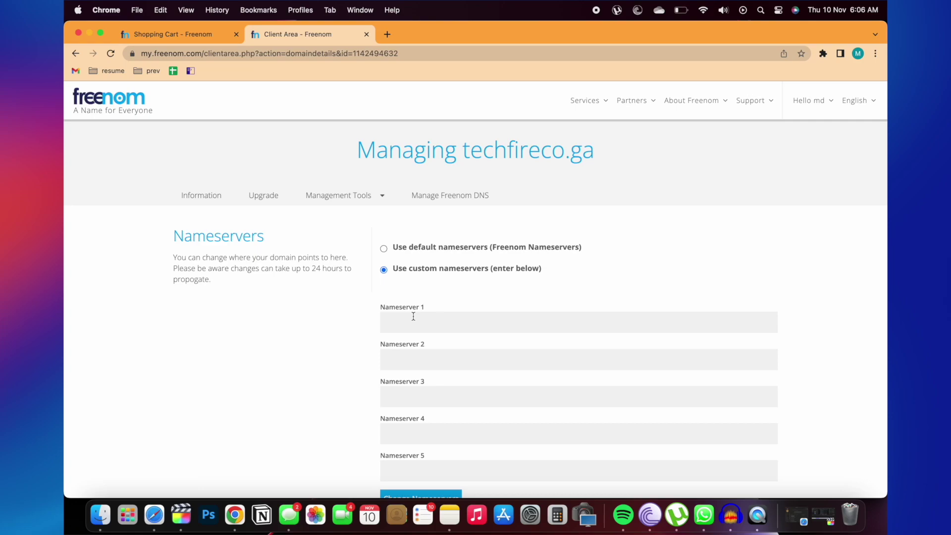
- Enter nameservers ns1.byet.org through ns4.byet.org and save the change
{"action": "left_click", "coordinate": [421, 359]}
{"action": "key", "text": "super+v"}
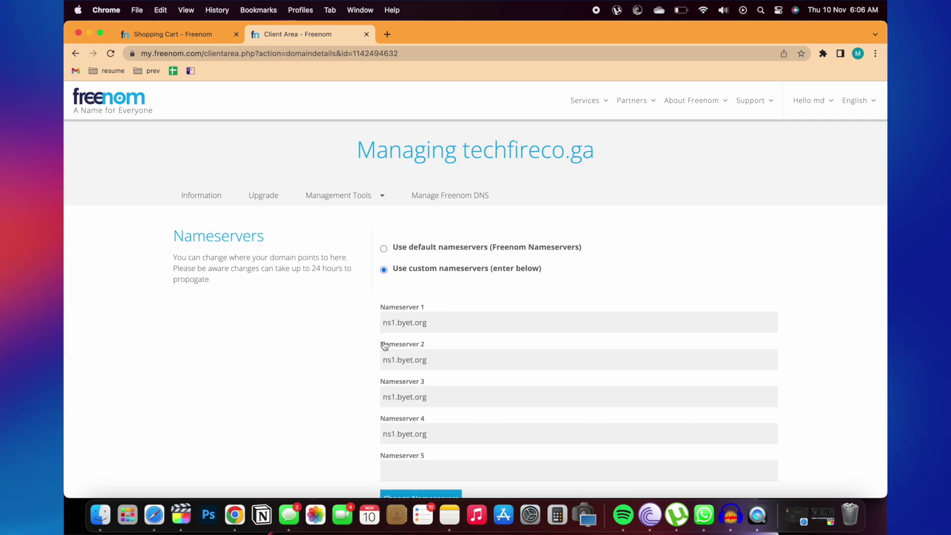
{"action": "left_click", "coordinate": [395, 359]}
{"action": "key", "text": "BackSpace"}
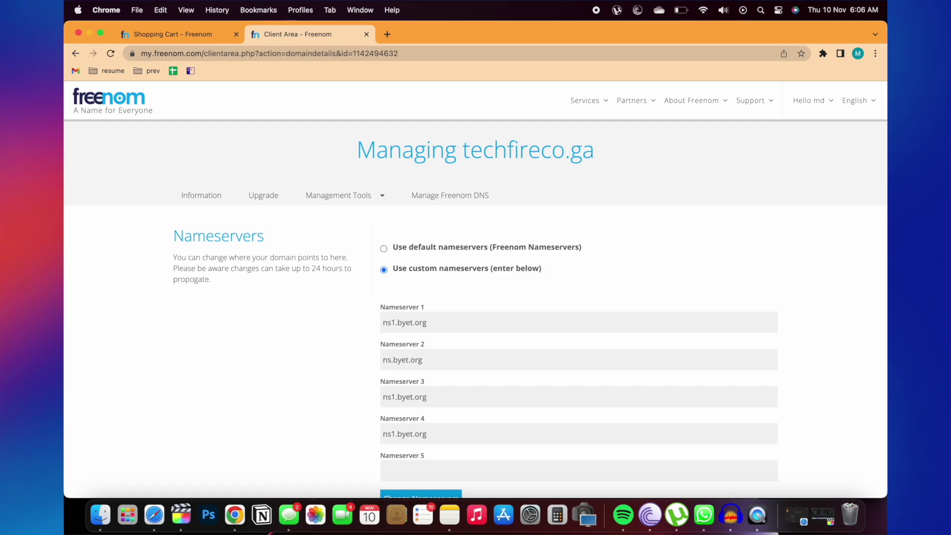
{"action": "type", "text": "2"}
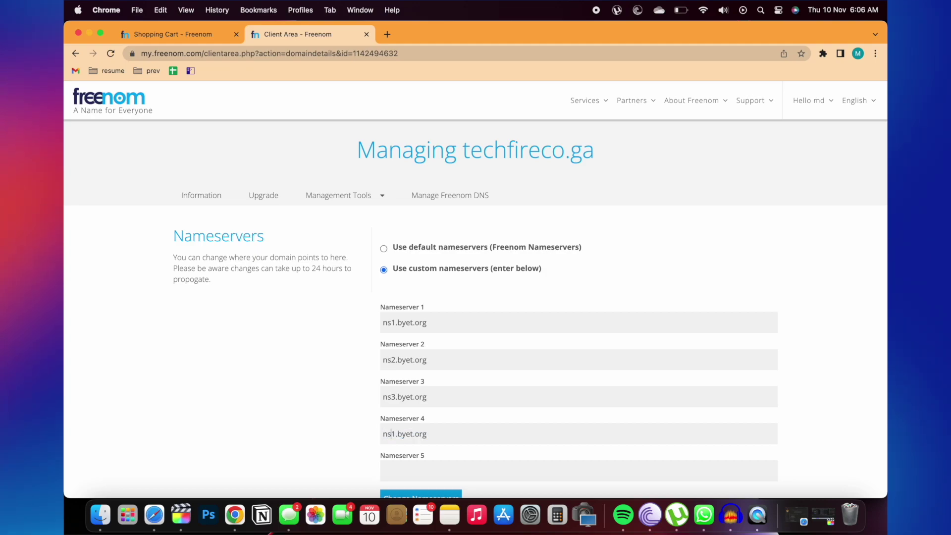
{"action": "key", "text": "Delete"}
{"action": "type", "text": "4"}
{"action": "scroll", "coordinate": [476, 297], "scroll_direction": "down", "scroll_amount": 2}
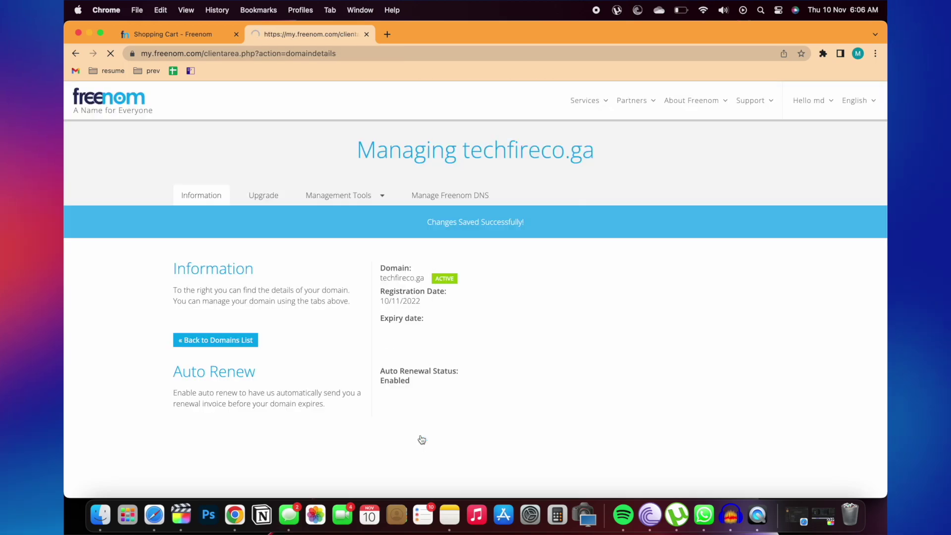
{"action": "key", "text": "ctrl+Right"}
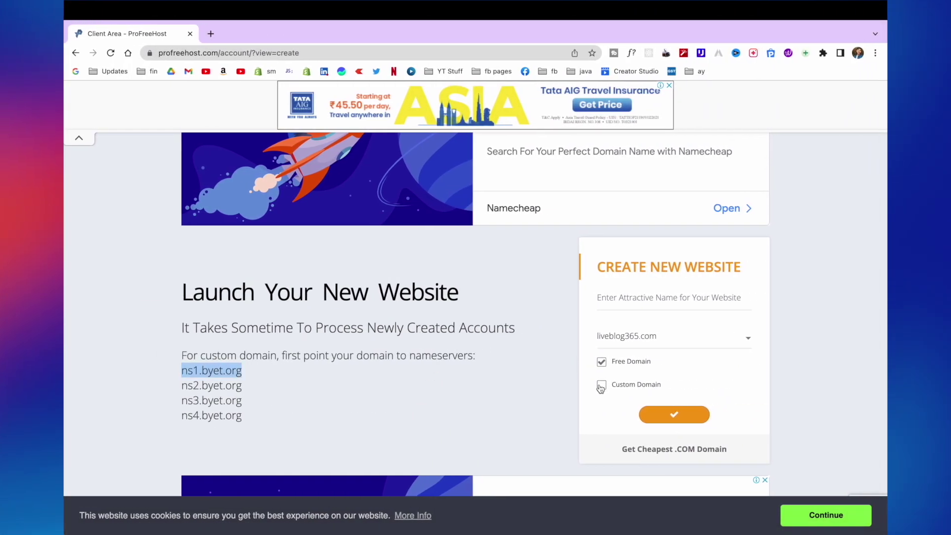
- Create a ProFreeHost website using the custom domain techfireco.ga
{"action": "left_click", "coordinate": [601, 385]}
{"action": "left_click", "coordinate": [644, 298]}
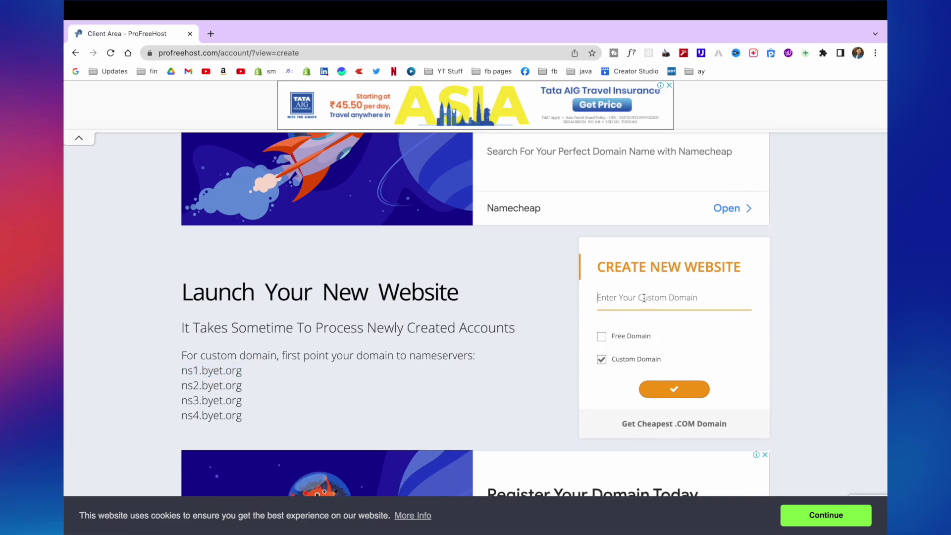
{"action": "type", "text": "techfir"}
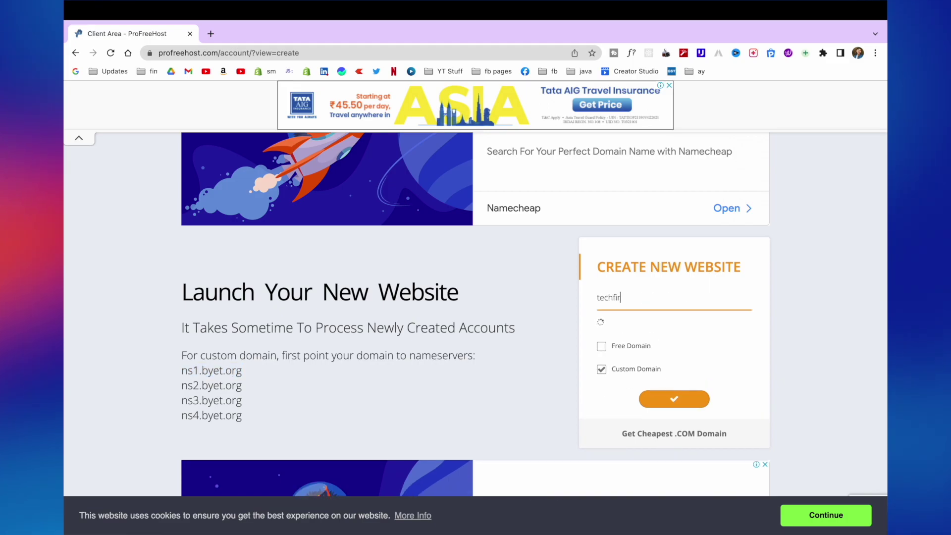
{"action": "type", "text": "eco.ga"}
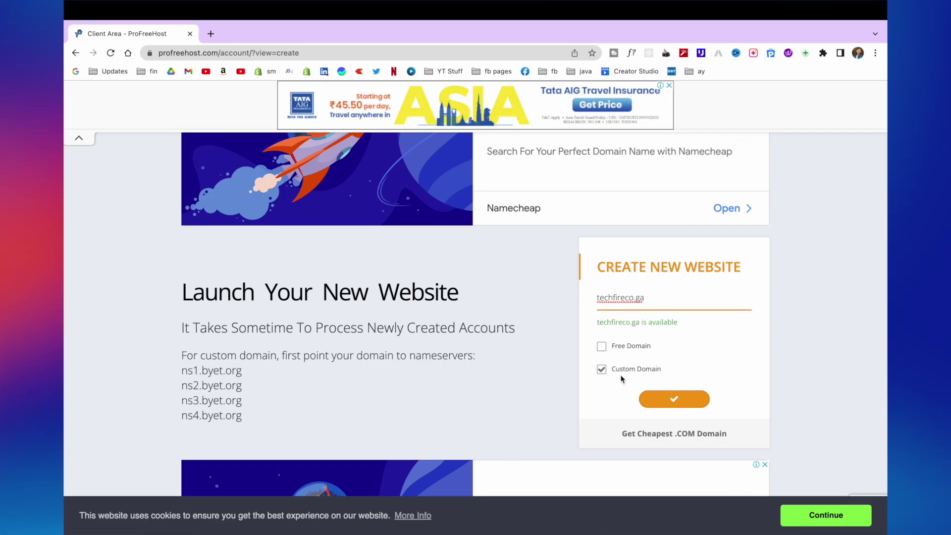
{"action": "left_click", "coordinate": [670, 401]}
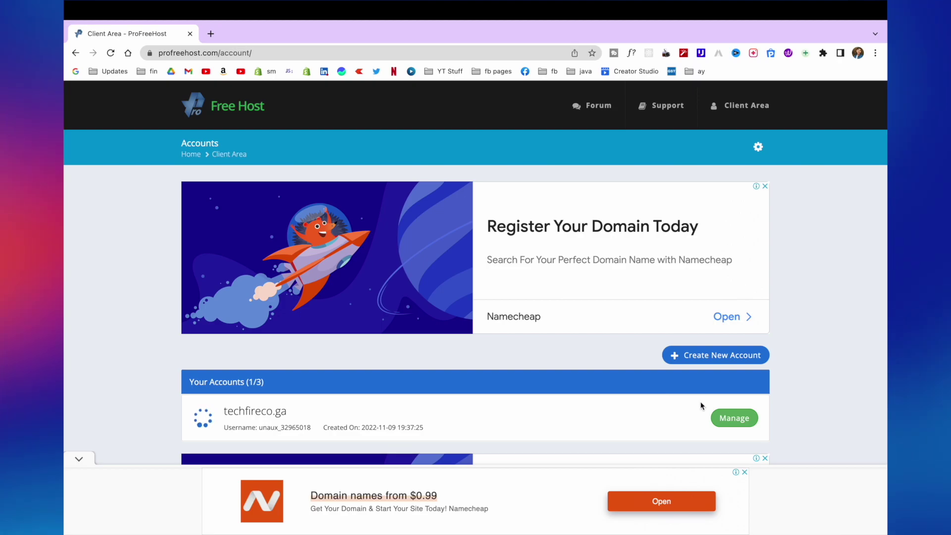
- Open techfireco.ga's management page and reload it until the account shows Active
{"action": "left_click", "coordinate": [734, 418]}
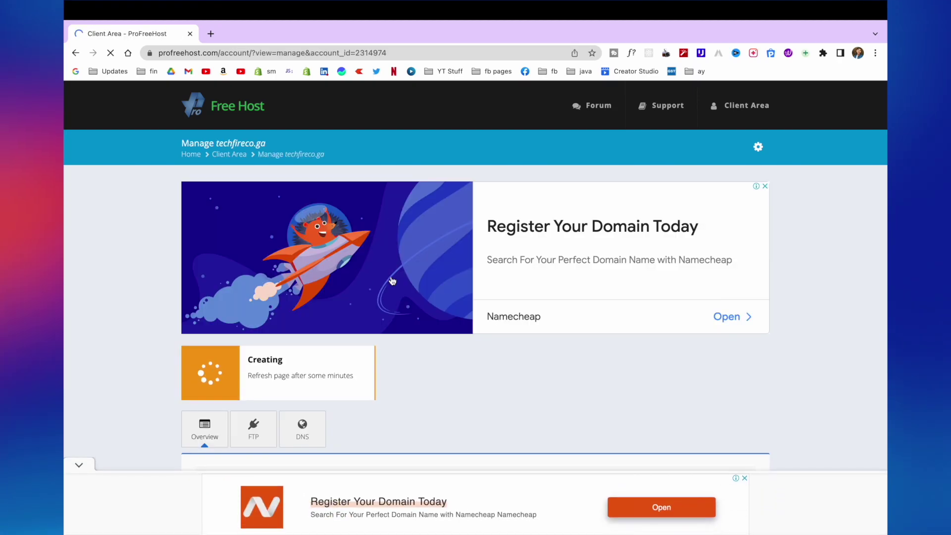
{"action": "scroll", "coordinate": [153, 120], "scroll_direction": "down", "scroll_amount": 4}
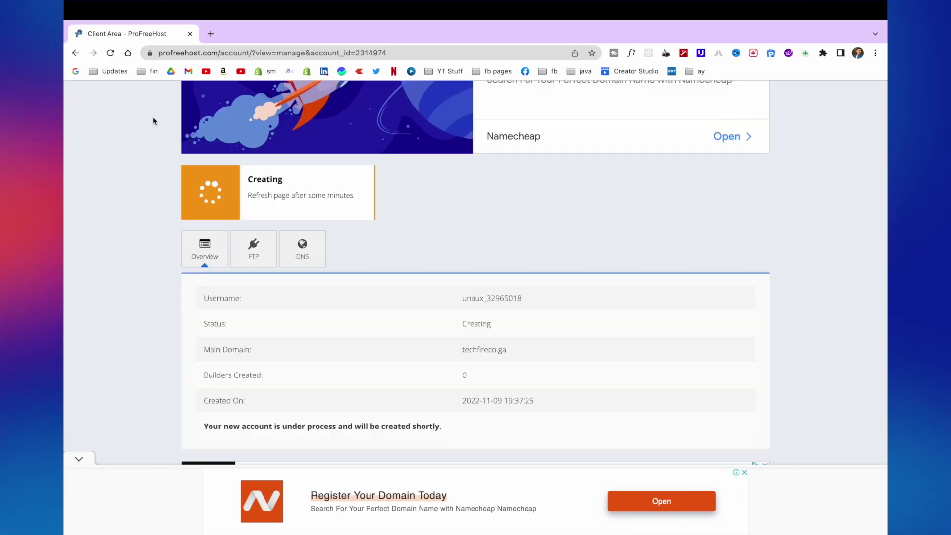
{"action": "left_click", "coordinate": [110, 55]}
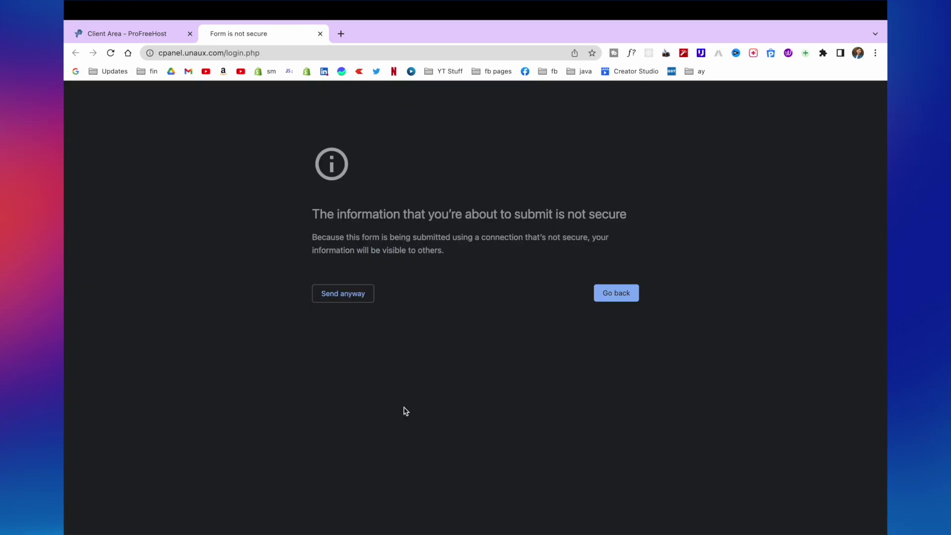
- Submit the control panel login despite the warning, approve service emails, and go to Softaculous
{"action": "left_click", "coordinate": [357, 293]}
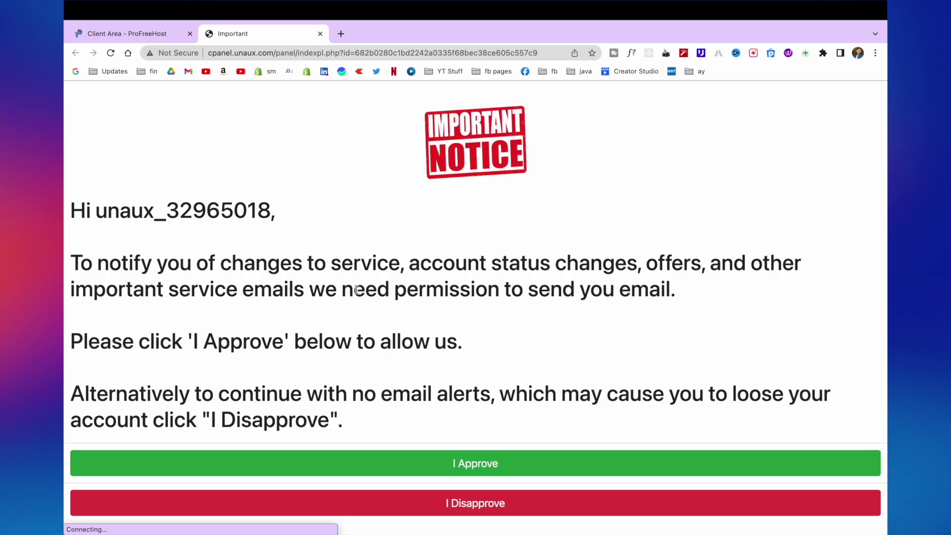
{"action": "left_click", "coordinate": [458, 470]}
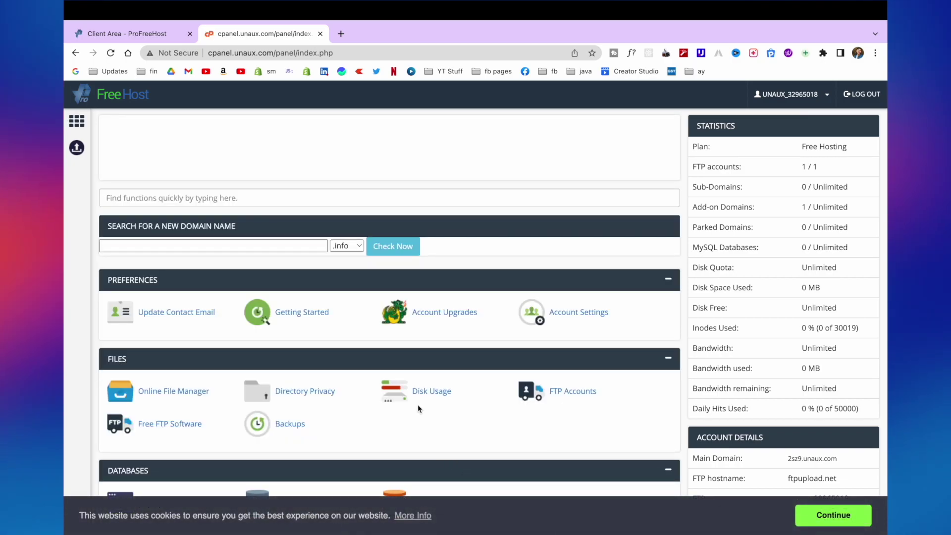
{"action": "scroll", "coordinate": [418, 404], "scroll_direction": "down", "scroll_amount": 10}
{"action": "scroll", "coordinate": [418, 404], "scroll_direction": "down", "scroll_amount": 2}
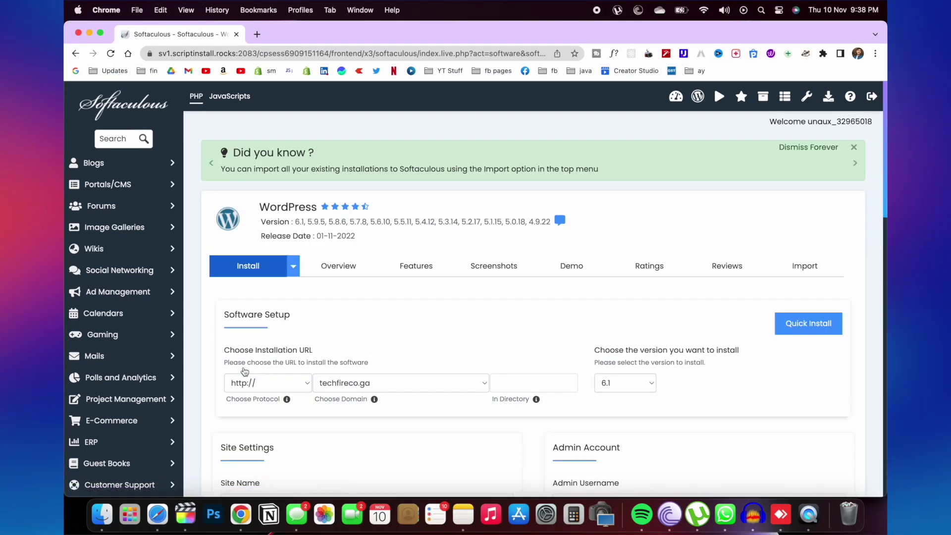
- Fill the WordPress admin username from saved entries and install WordPress on techfireco.ga
{"action": "scroll", "coordinate": [373, 355], "scroll_direction": "down", "scroll_amount": 3}
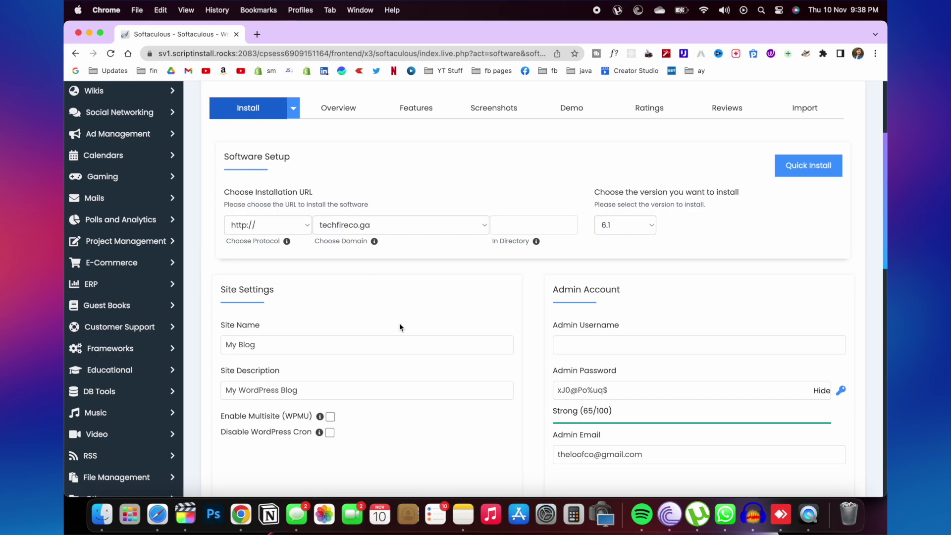
{"action": "left_click", "coordinate": [571, 339]}
{"action": "left_click", "coordinate": [629, 389]}
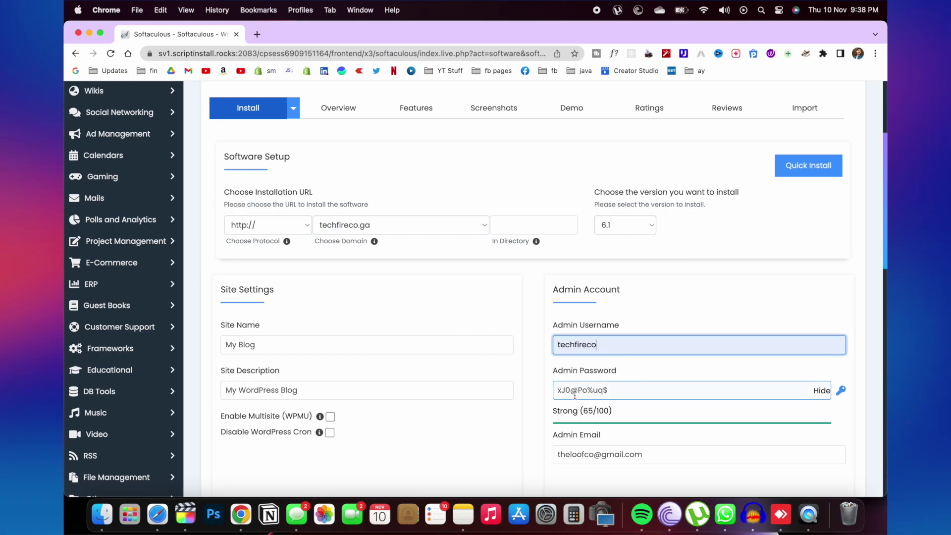
{"action": "scroll", "coordinate": [535, 387], "scroll_direction": "down", "scroll_amount": 15}
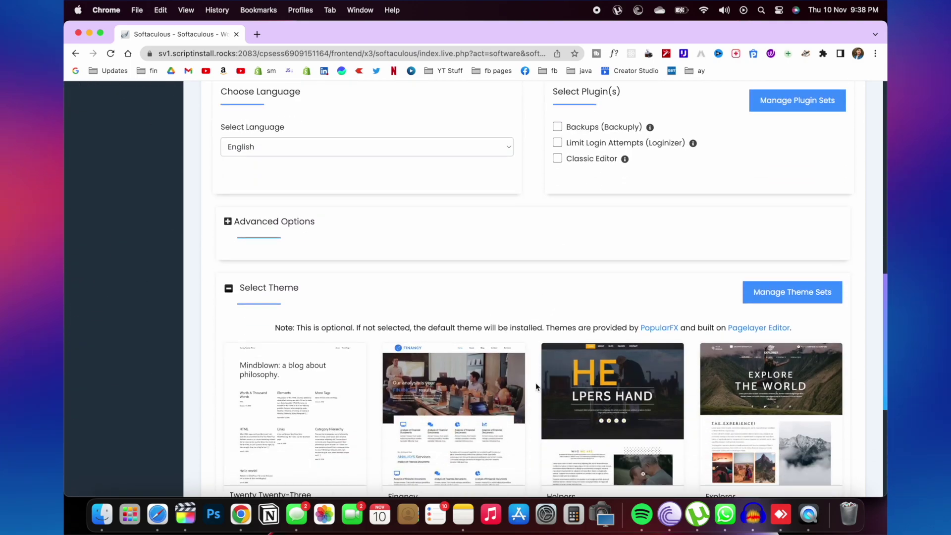
{"action": "left_click", "coordinate": [537, 437]}
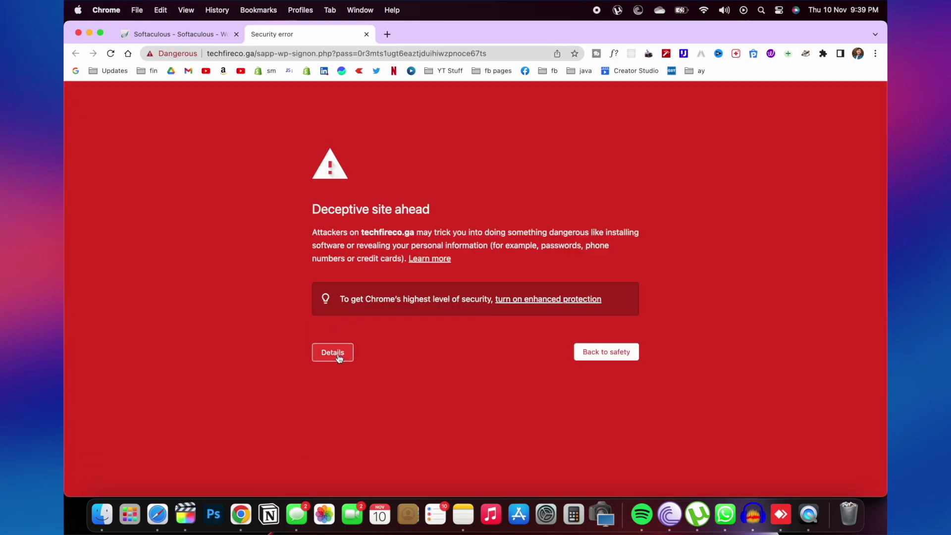
- Bypass Chrome's deceptive-site warning to load techfireco.ga
{"action": "left_click", "coordinate": [339, 357]}
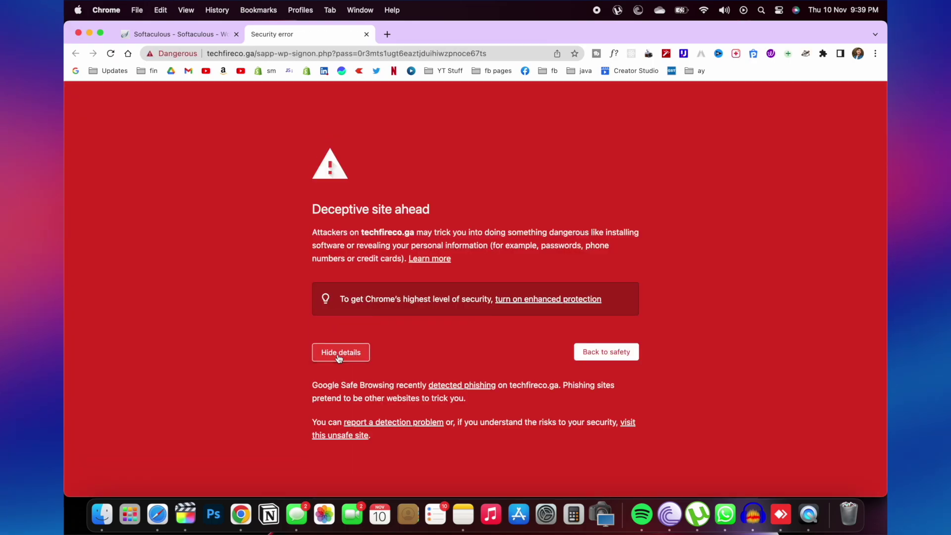
{"action": "left_click", "coordinate": [336, 436]}
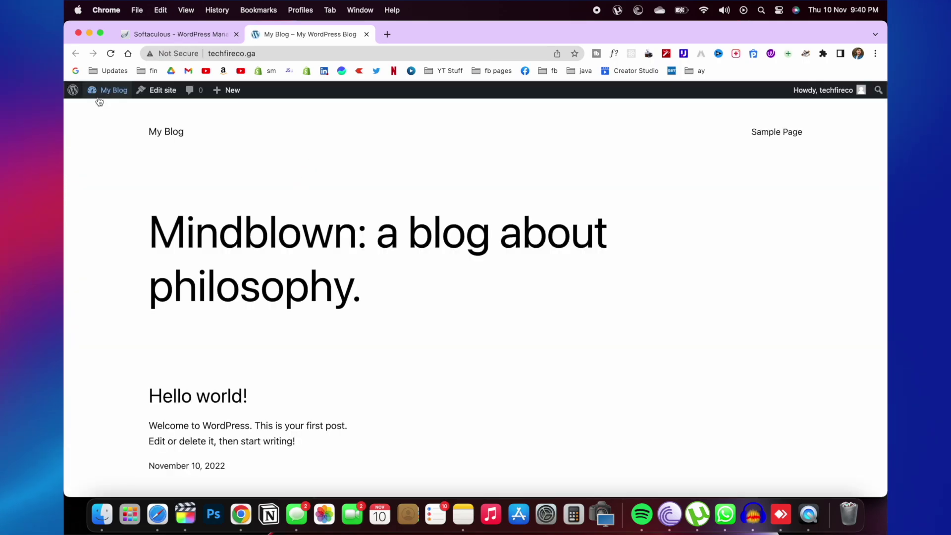
- Go from the Dashboard to Appearance > Themes > Add New
{"action": "mouse_move", "coordinate": [85, 99]}
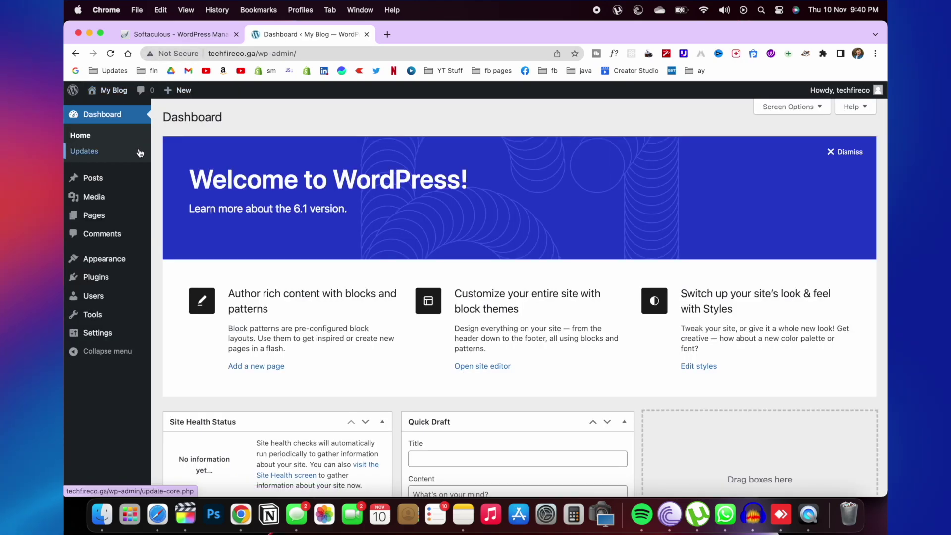
{"action": "mouse_move", "coordinate": [115, 266]}
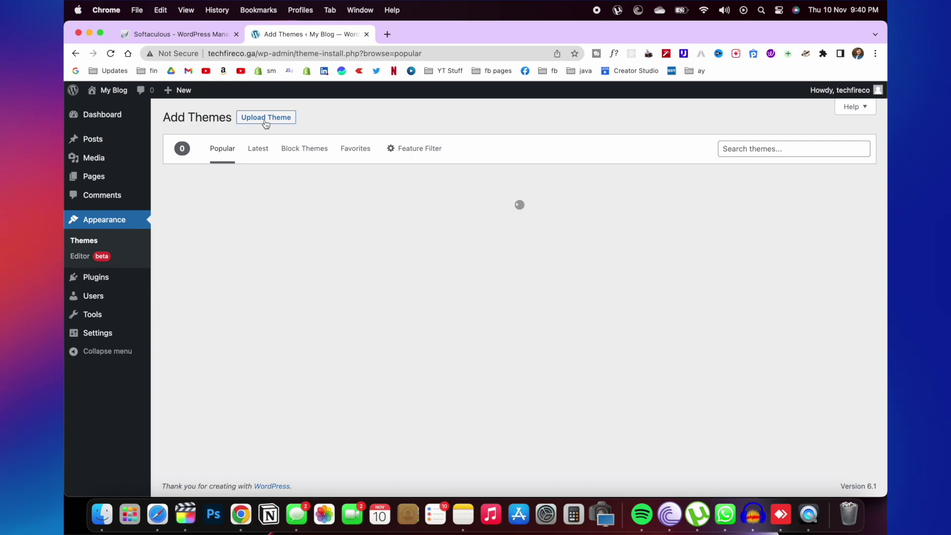
- Install and activate the Astra theme, then launch its Starter Templates Get Started page
{"action": "scroll", "coordinate": [262, 322], "scroll_direction": "down", "scroll_amount": 4}
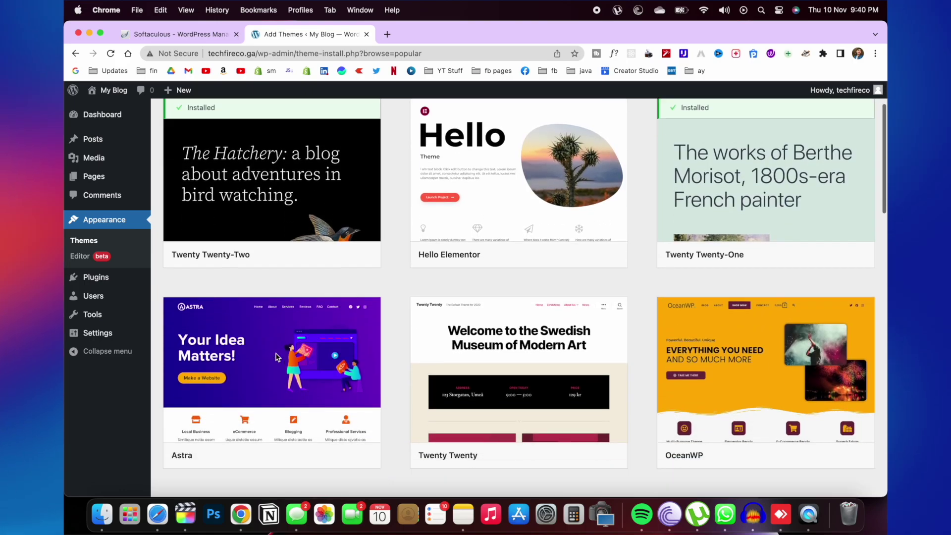
{"action": "left_click", "coordinate": [320, 429]}
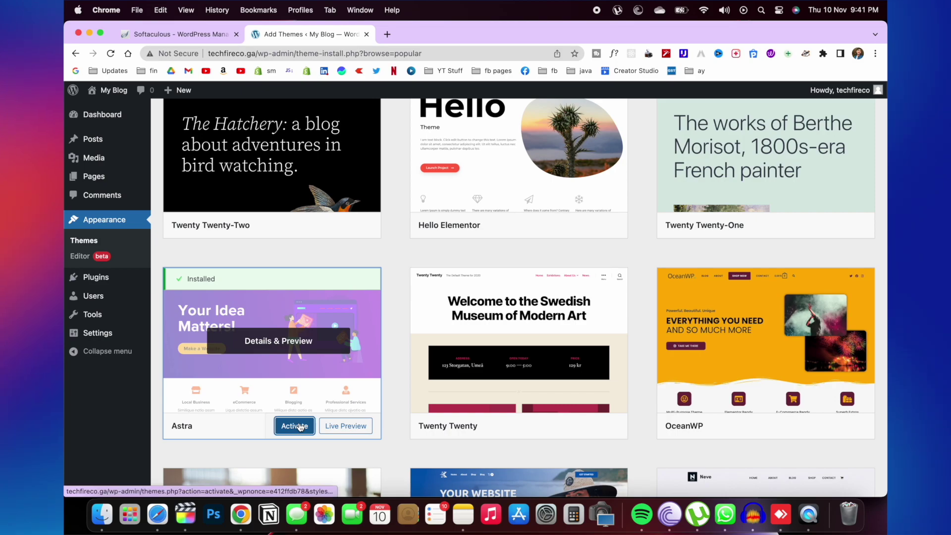
{"action": "left_click", "coordinate": [299, 427]}
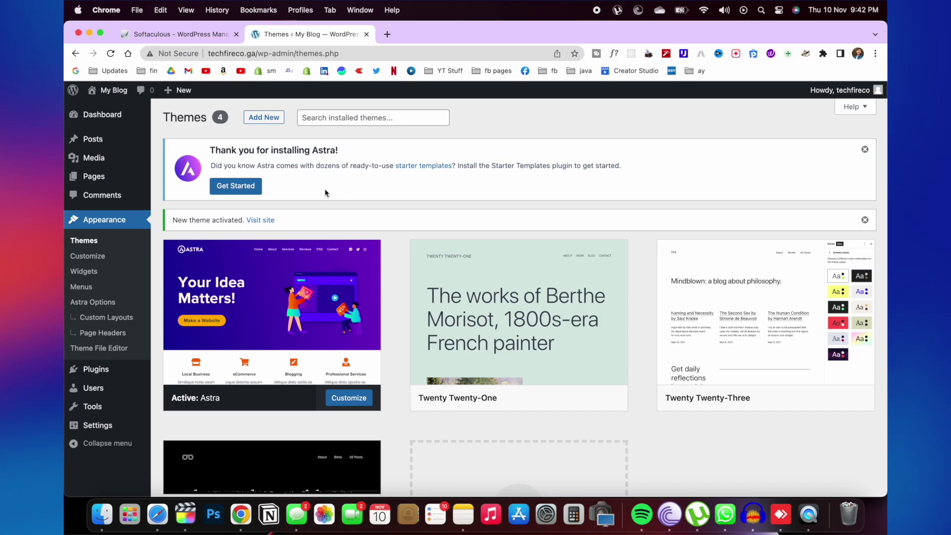
{"action": "left_click", "coordinate": [248, 186]}
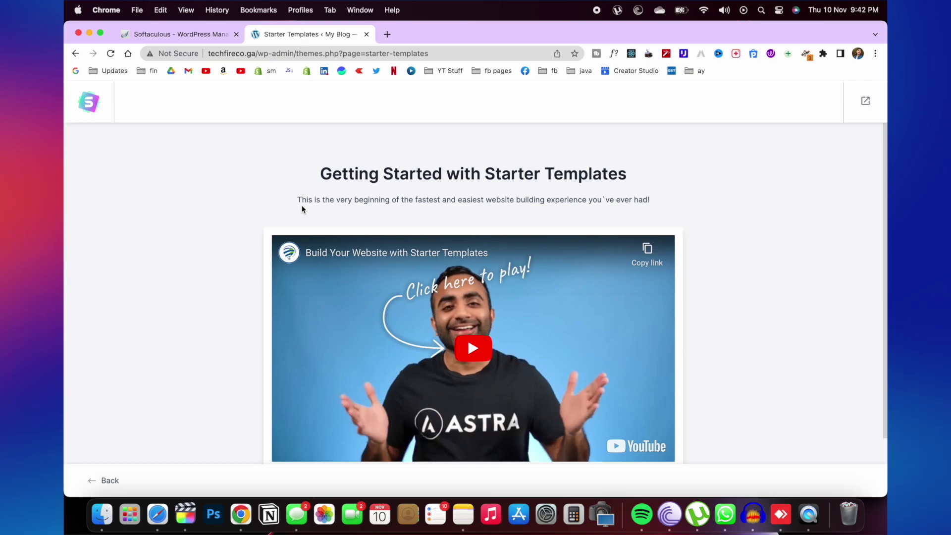
- Build with Elementor and pick the Personal Portfolio template under Personal Sites > Portfolio & CV
{"action": "scroll", "coordinate": [302, 209], "scroll_direction": "down", "scroll_amount": 3}
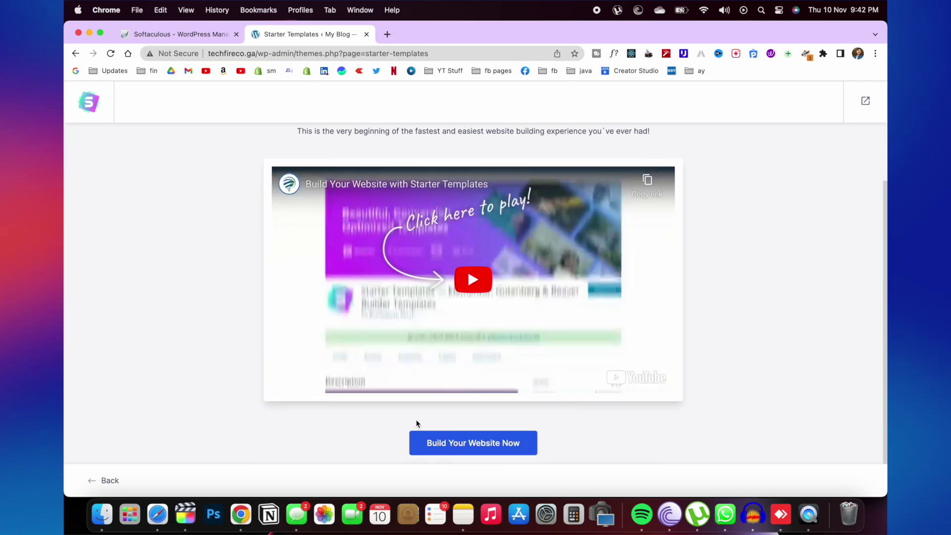
{"action": "left_click", "coordinate": [487, 447]}
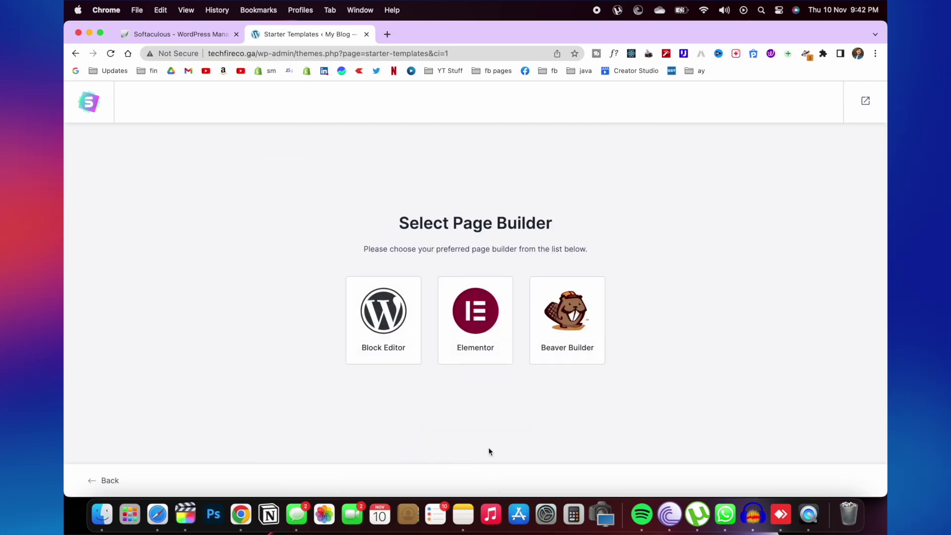
{"action": "left_click", "coordinate": [466, 319]}
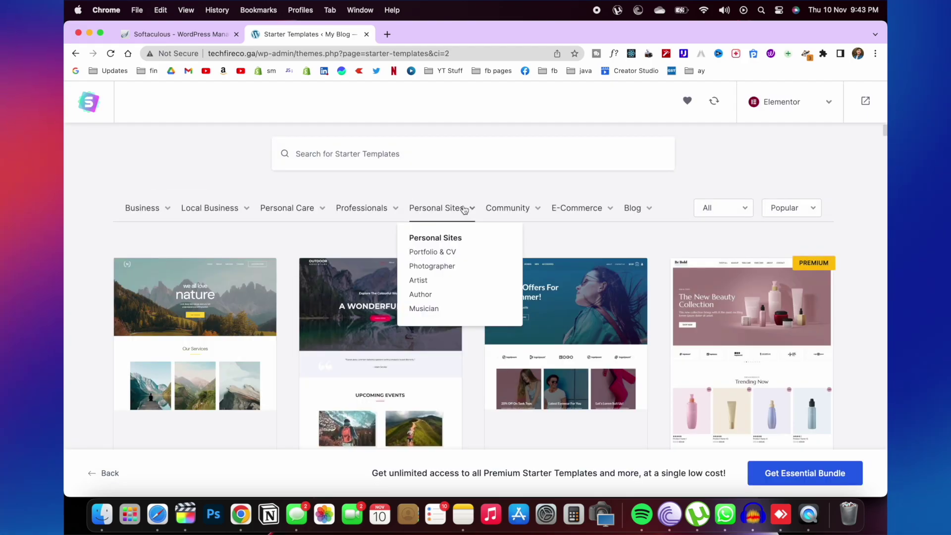
{"action": "mouse_move", "coordinate": [442, 224]}
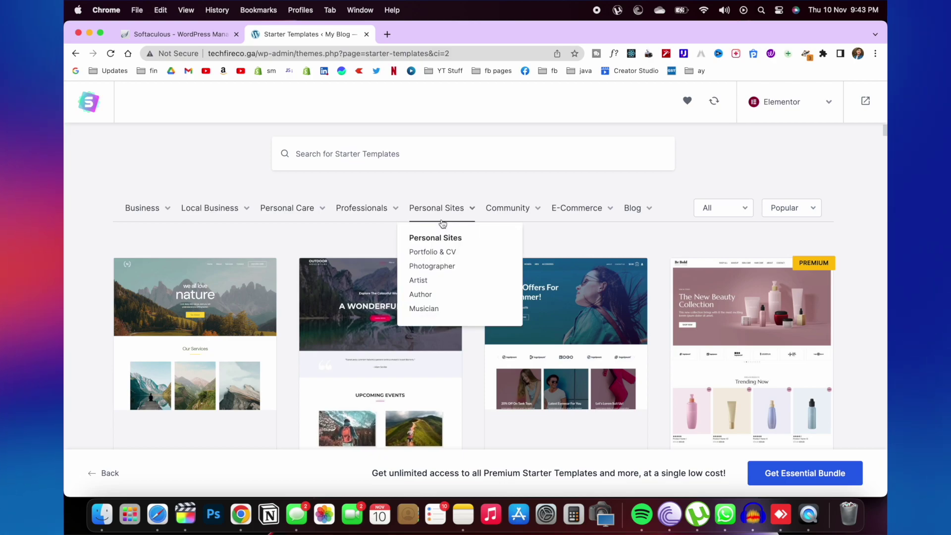
{"action": "left_click", "coordinate": [445, 252]}
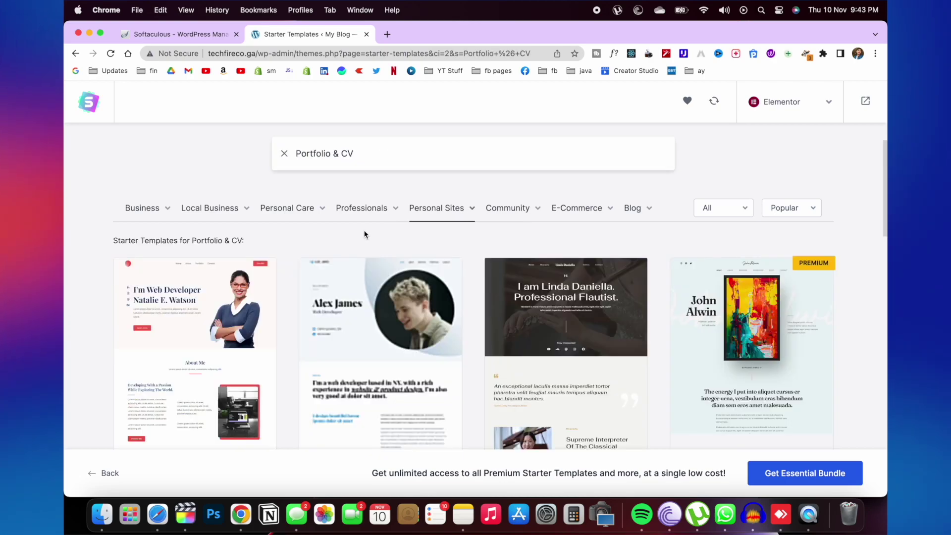
{"action": "scroll", "coordinate": [219, 296], "scroll_direction": "down", "scroll_amount": 5}
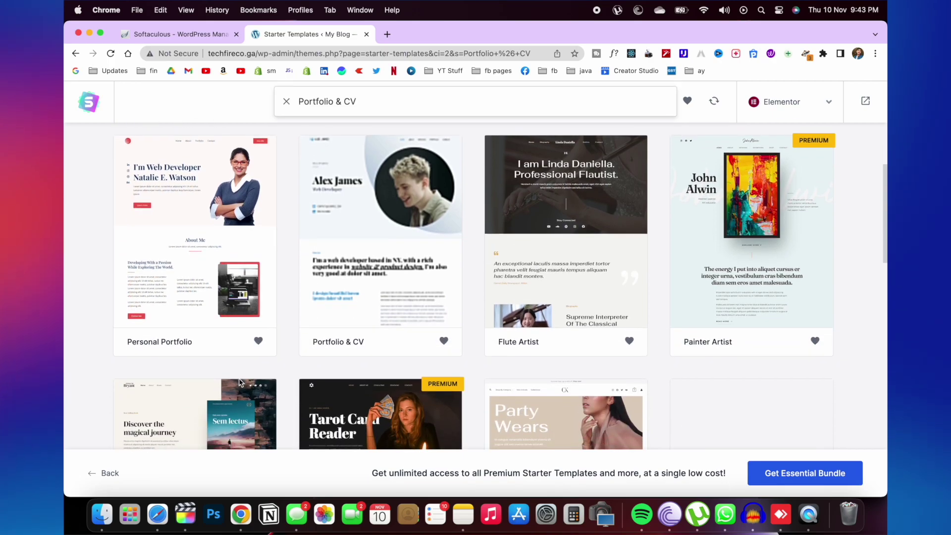
{"action": "left_click", "coordinate": [219, 296]}
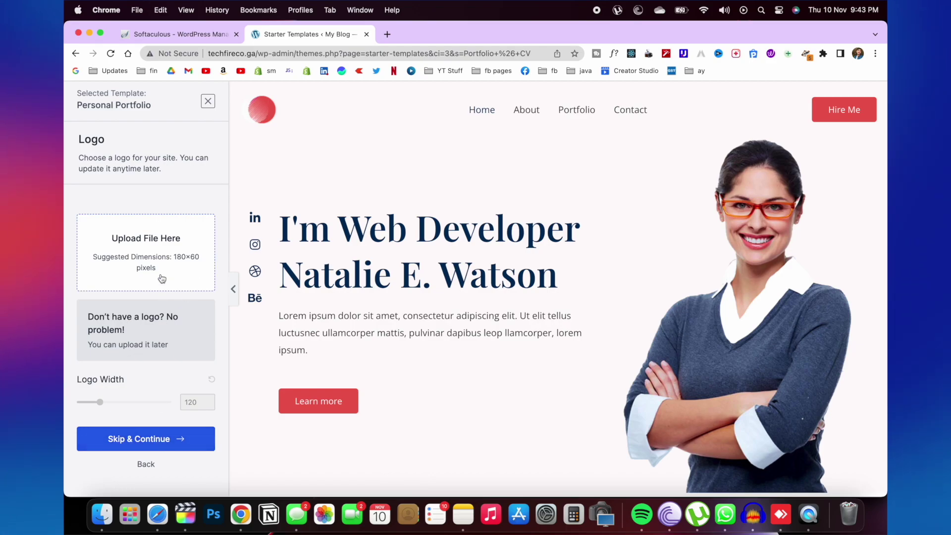
- Skip the logo and keep the template's default colours and fonts
{"action": "left_click", "coordinate": [189, 435]}
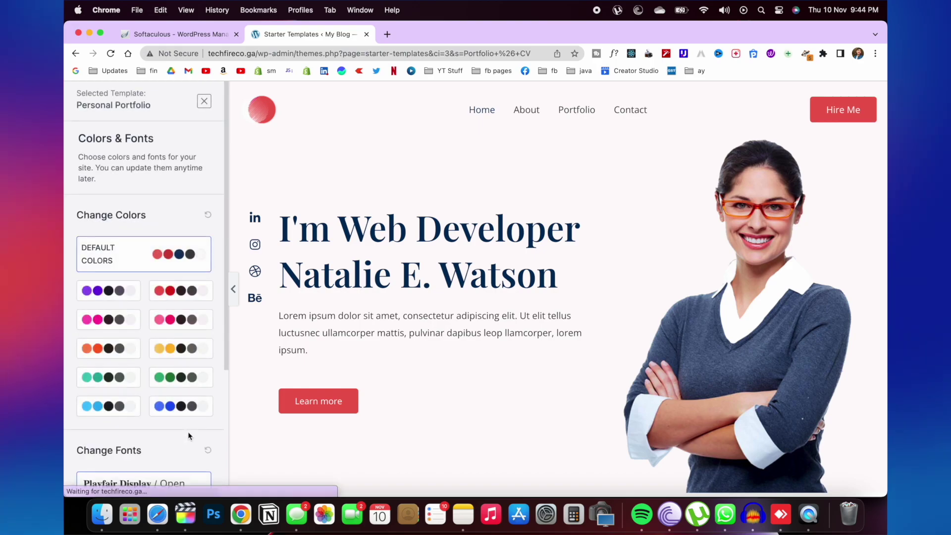
{"action": "scroll", "coordinate": [142, 289], "scroll_direction": "down", "scroll_amount": 3}
{"action": "scroll", "coordinate": [141, 290], "scroll_direction": "down", "scroll_amount": 1}
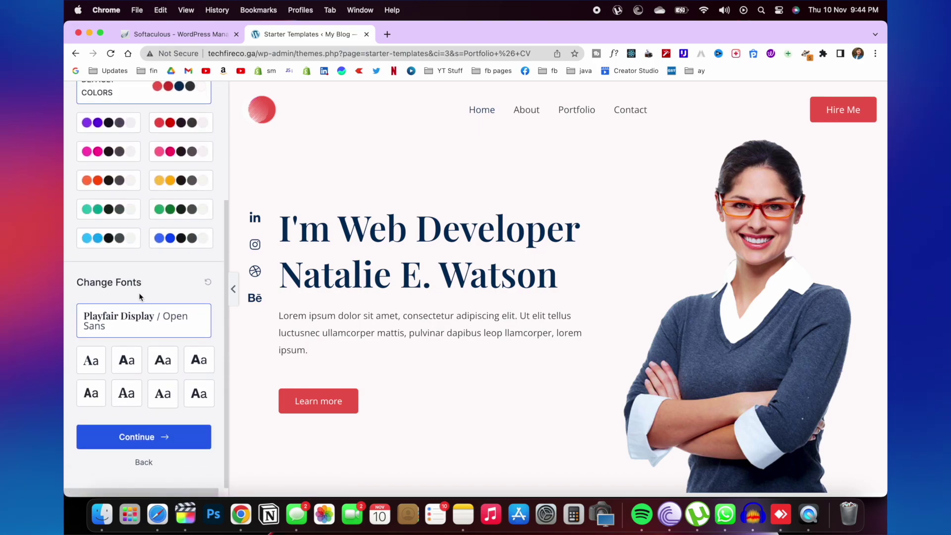
{"action": "left_click", "coordinate": [163, 433]}
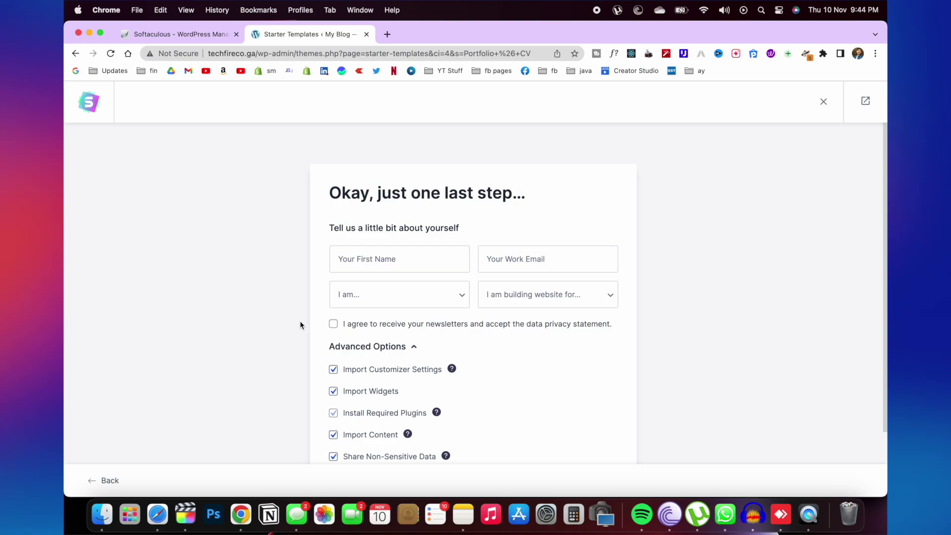
- Submit the final details form to build the site from Personal Portfolio
{"action": "scroll", "coordinate": [300, 324], "scroll_direction": "down", "scroll_amount": 3}
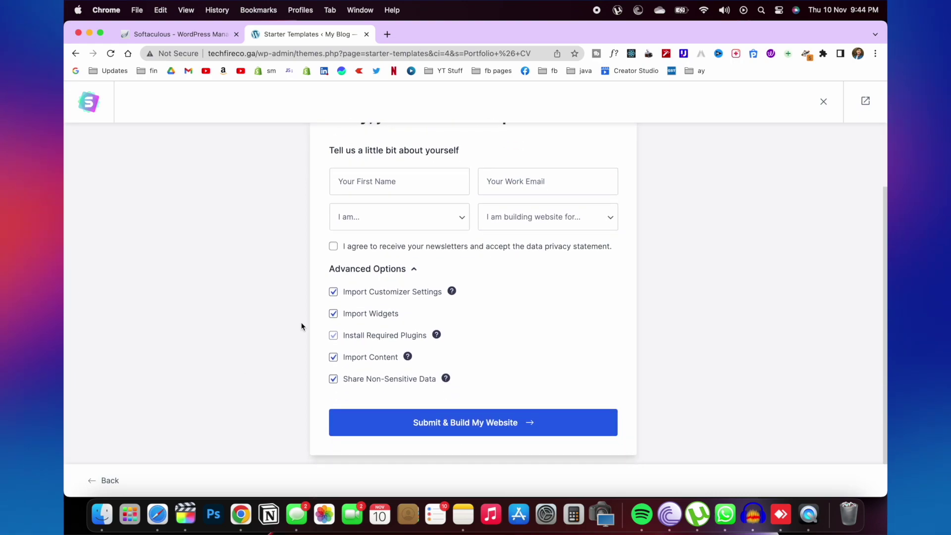
{"action": "left_click", "coordinate": [416, 422]}
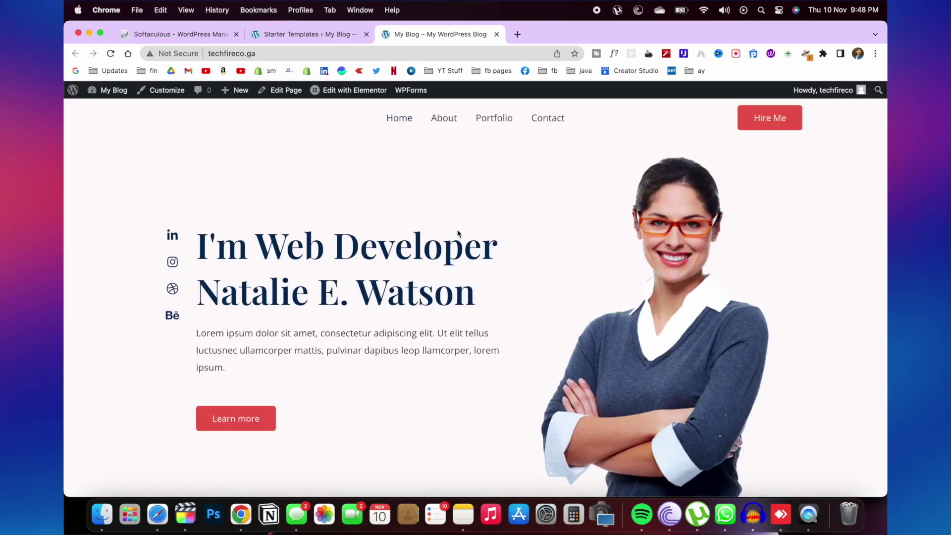
- Look over the new techfireco.ga home page, then open it in Elementor
{"action": "scroll", "coordinate": [458, 233], "scroll_direction": "down", "scroll_amount": 15}
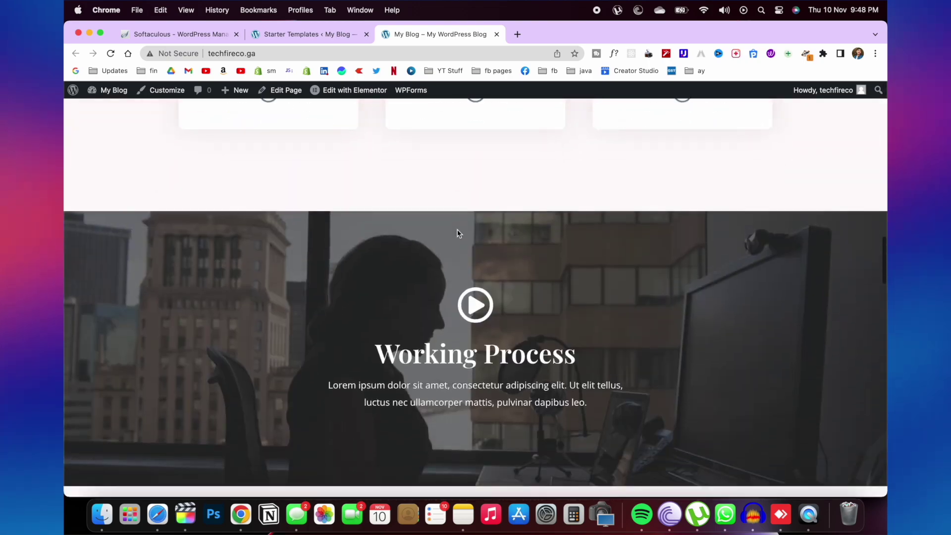
{"action": "scroll", "coordinate": [459, 233], "scroll_direction": "down", "scroll_amount": 20}
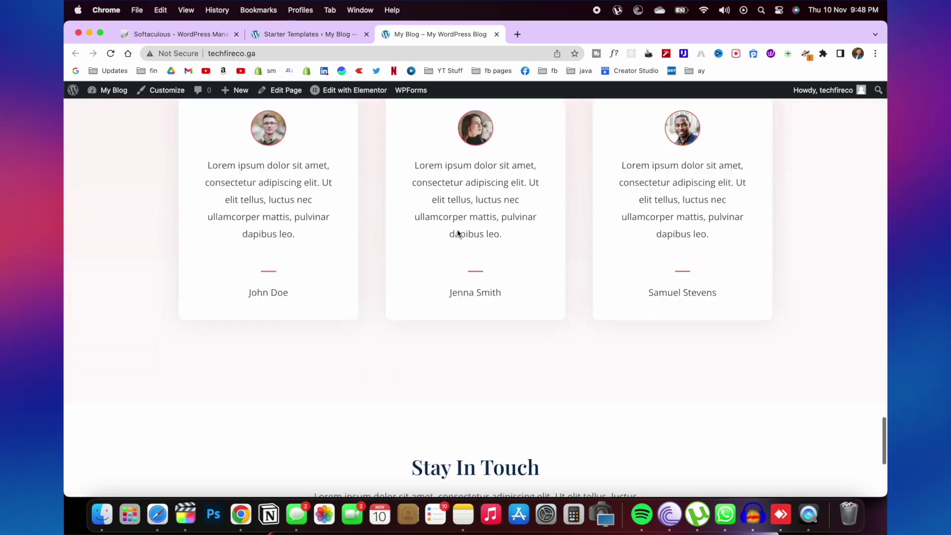
{"action": "scroll", "coordinate": [458, 233], "scroll_direction": "down", "scroll_amount": 4}
{"action": "scroll", "coordinate": [458, 232], "scroll_direction": "up", "scroll_amount": 20}
{"action": "left_click", "coordinate": [352, 92]}
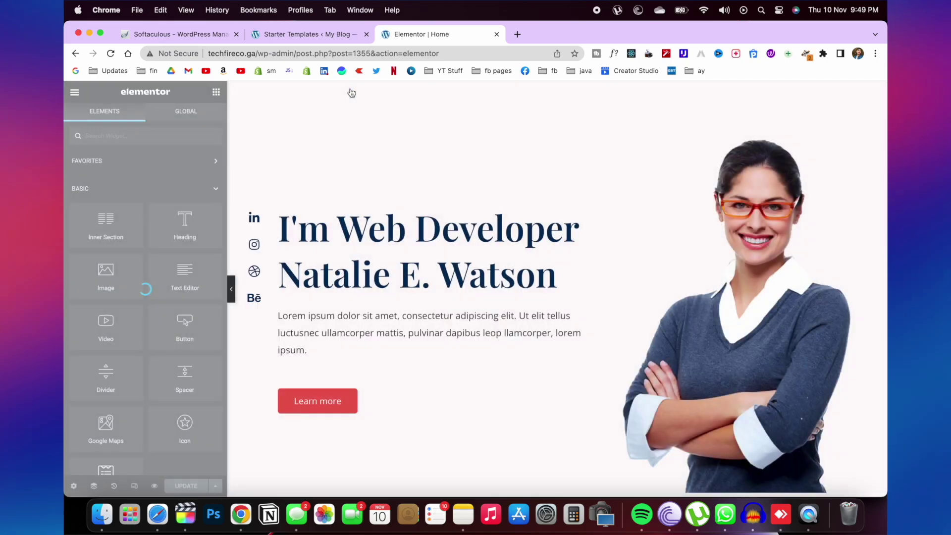
- Replace the hero heading 'I'm Web Developer' with the text 'Hello'
{"action": "triple_click", "coordinate": [346, 248]}
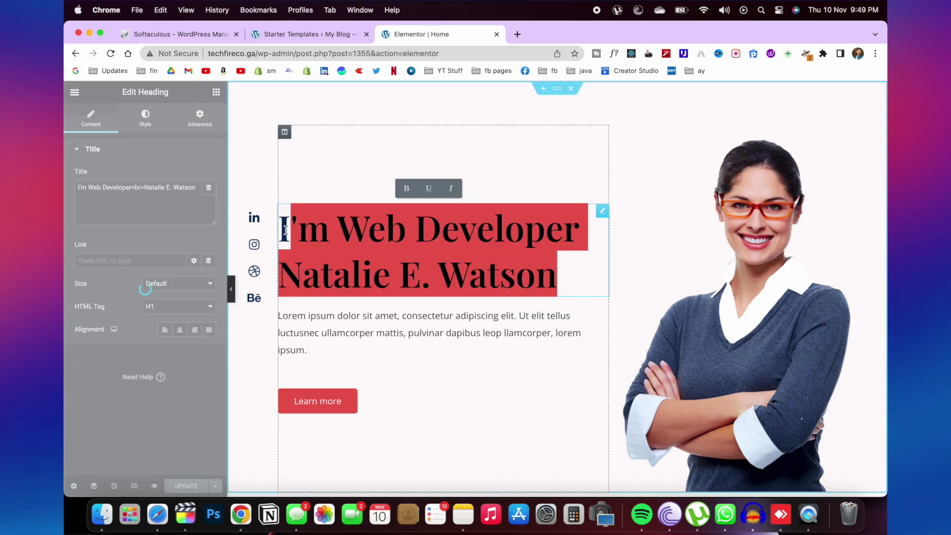
{"action": "type", "text": "I"}
{"action": "key", "text": "BackSpace"}
{"action": "type", "text": "Hello"}
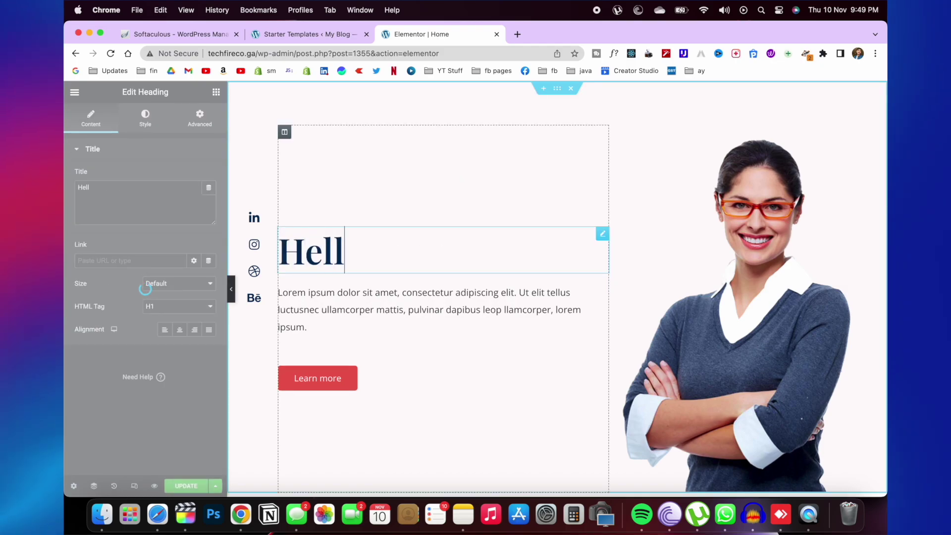